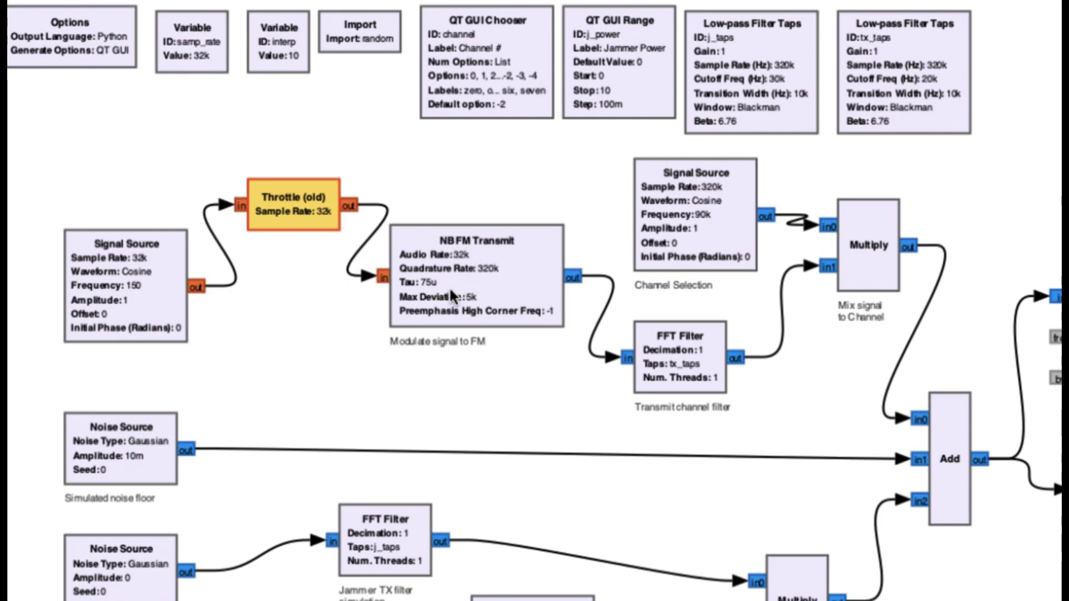
- Review the NBFM Transmit block's audio rate, quadrature rate and other parameters, and read its documentation
click(453, 271)
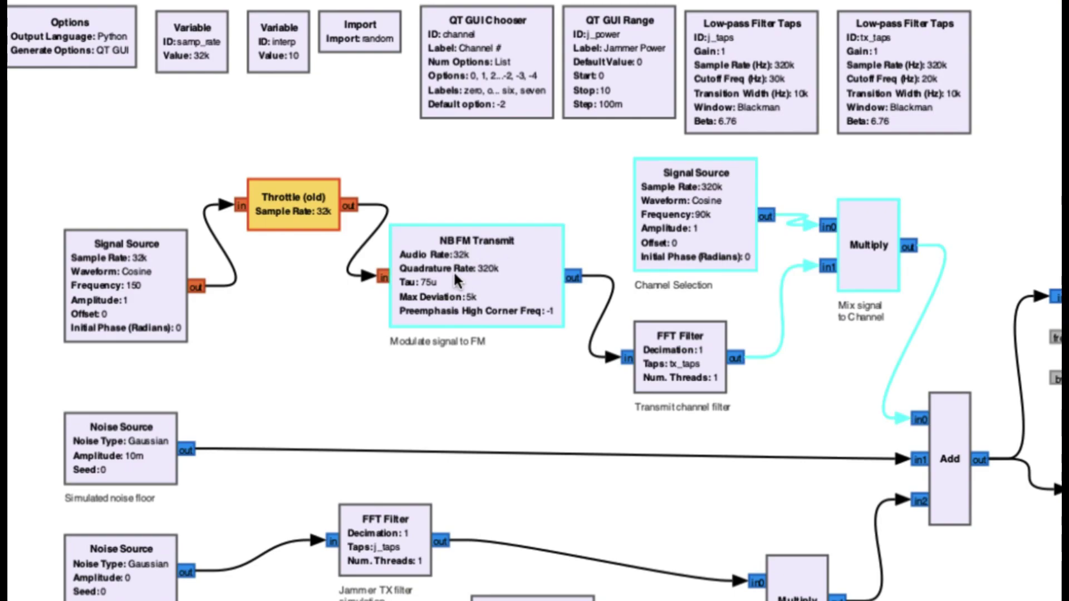
click(564, 187)
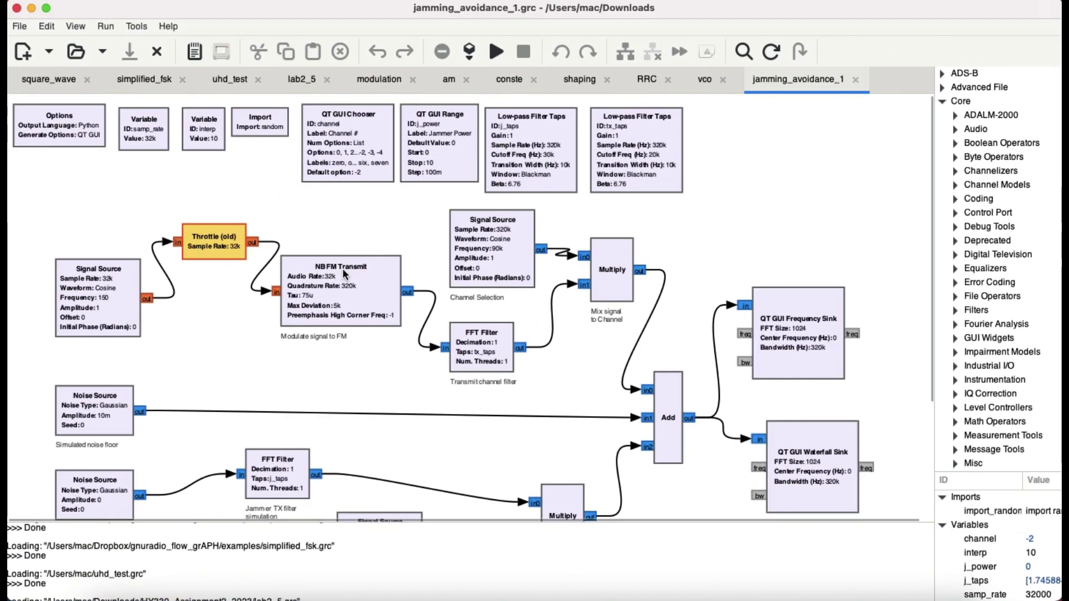
click(445, 264)
double_click(319, 285)
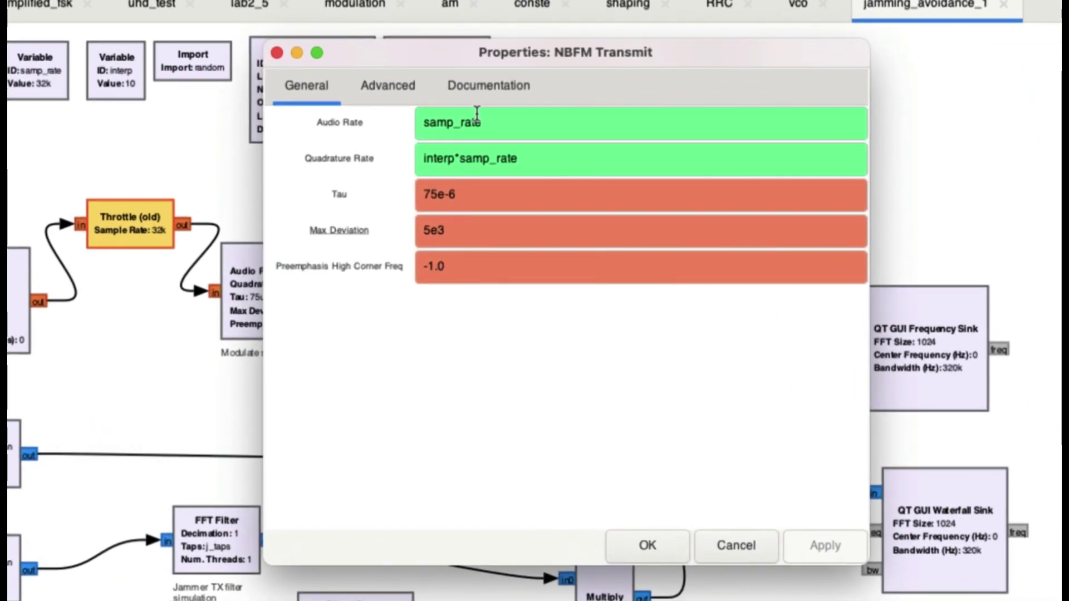
mouse_move(477, 114)
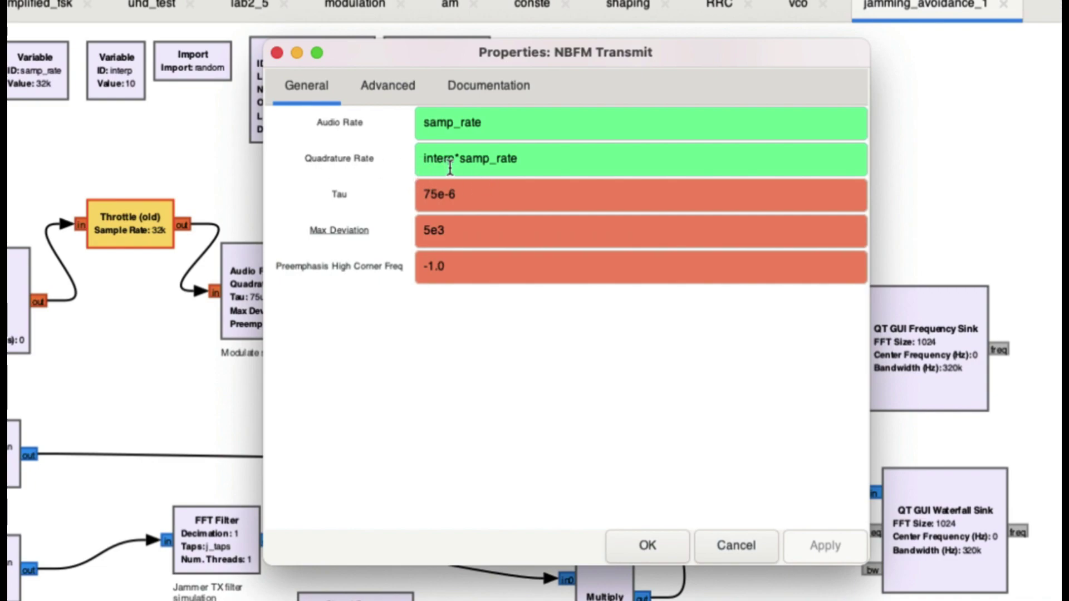
drag(473, 46, 606, 122)
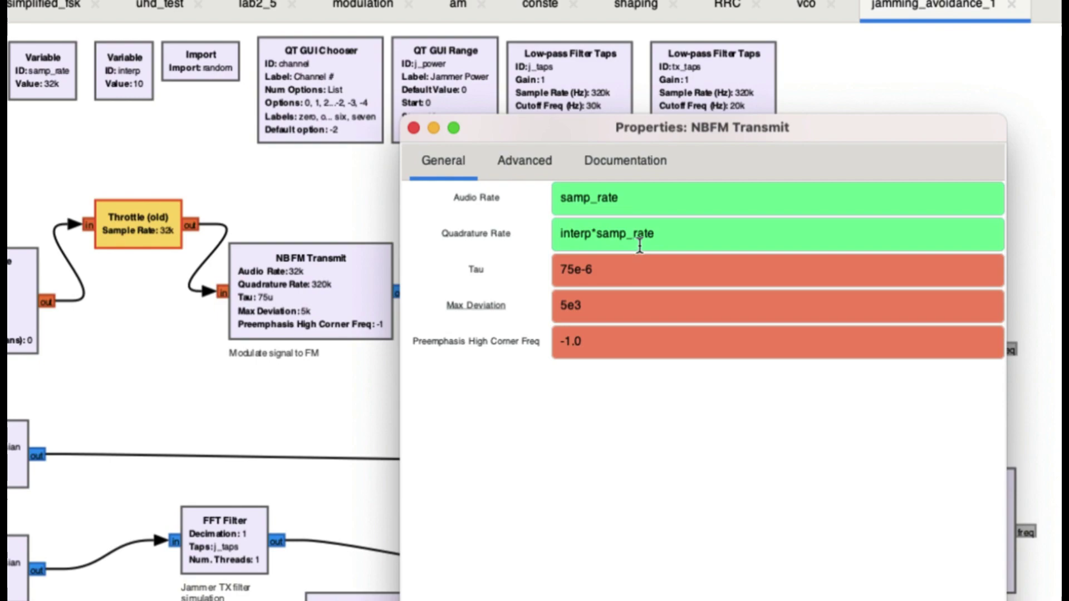
mouse_move(656, 244)
click(622, 160)
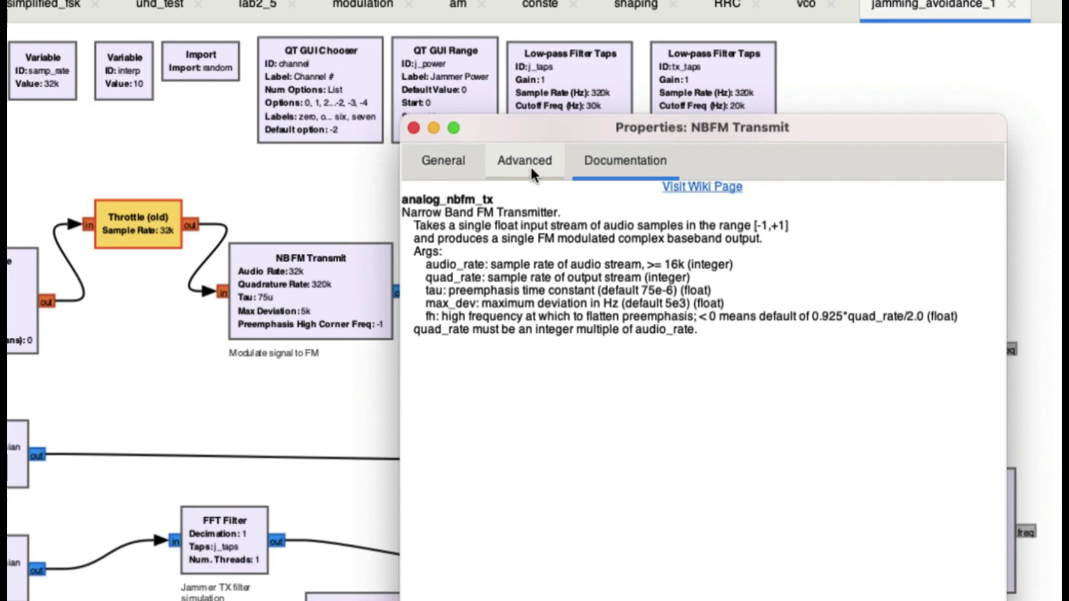
click(456, 162)
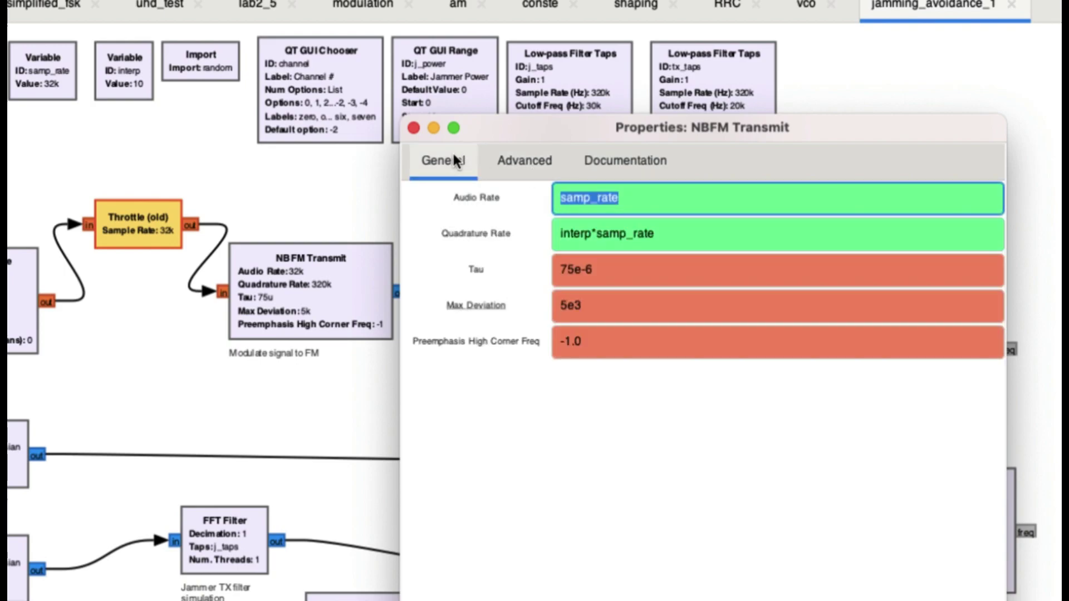
click(415, 128)
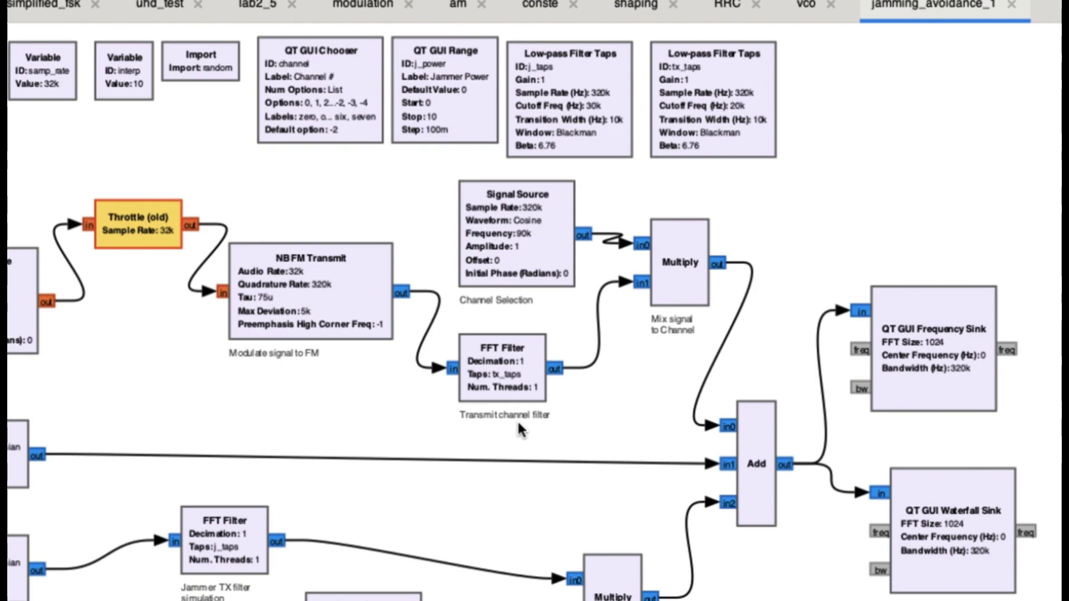
- Inspect the properties of the transmit channel FFT Filter and of its tx_taps Low-pass Filter Taps block
double_click(507, 362)
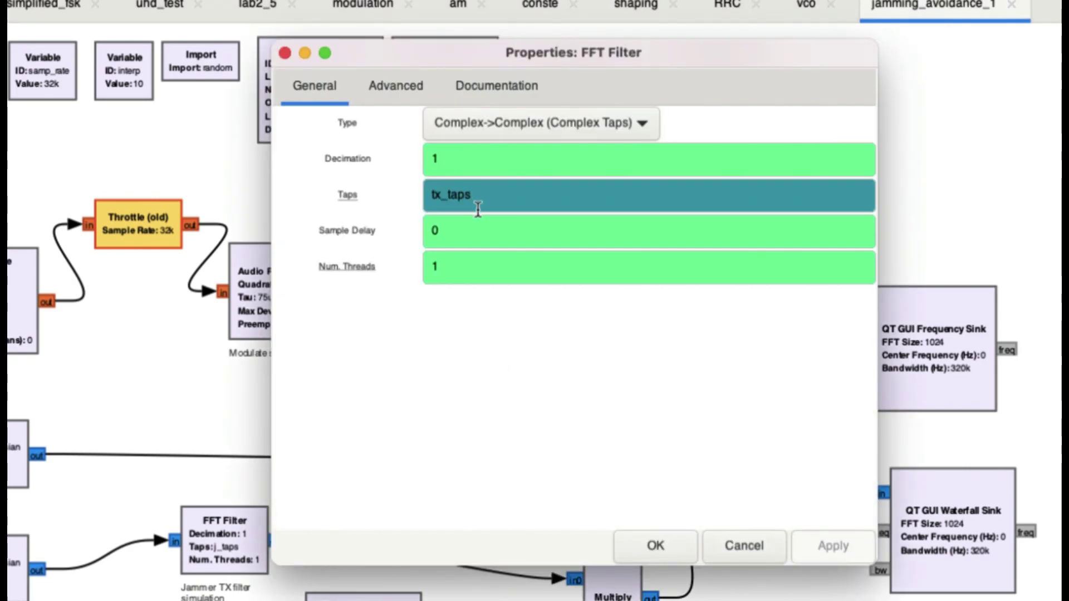
click(650, 547)
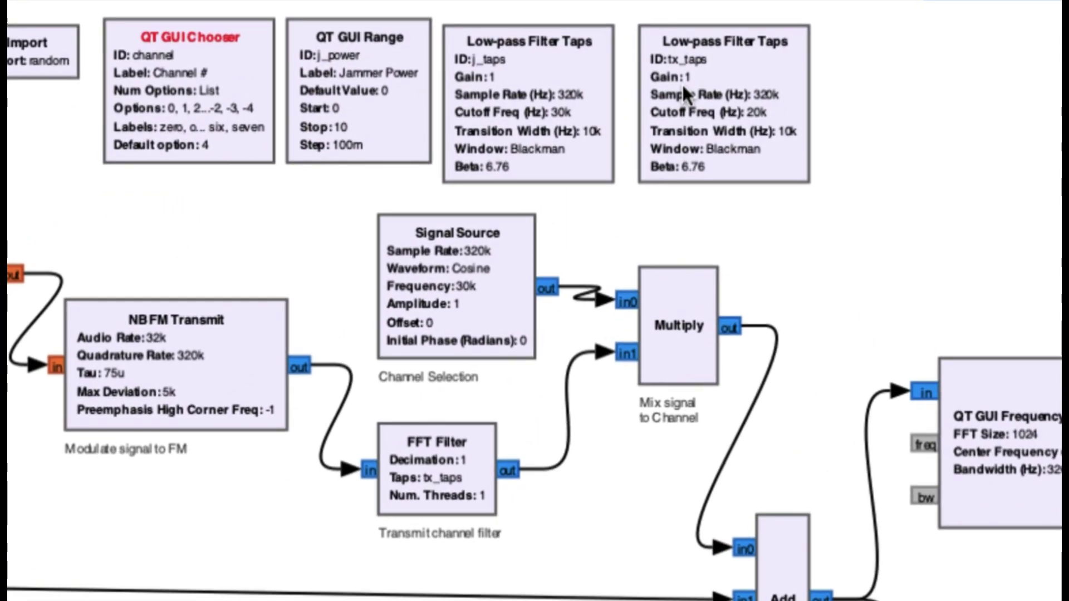
double_click(700, 112)
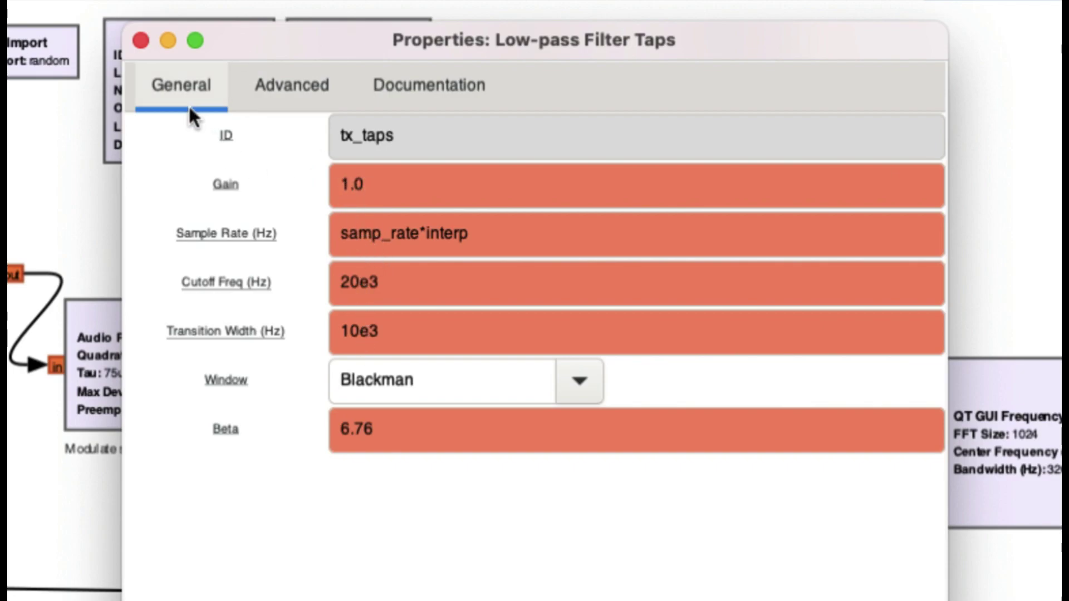
click(136, 34)
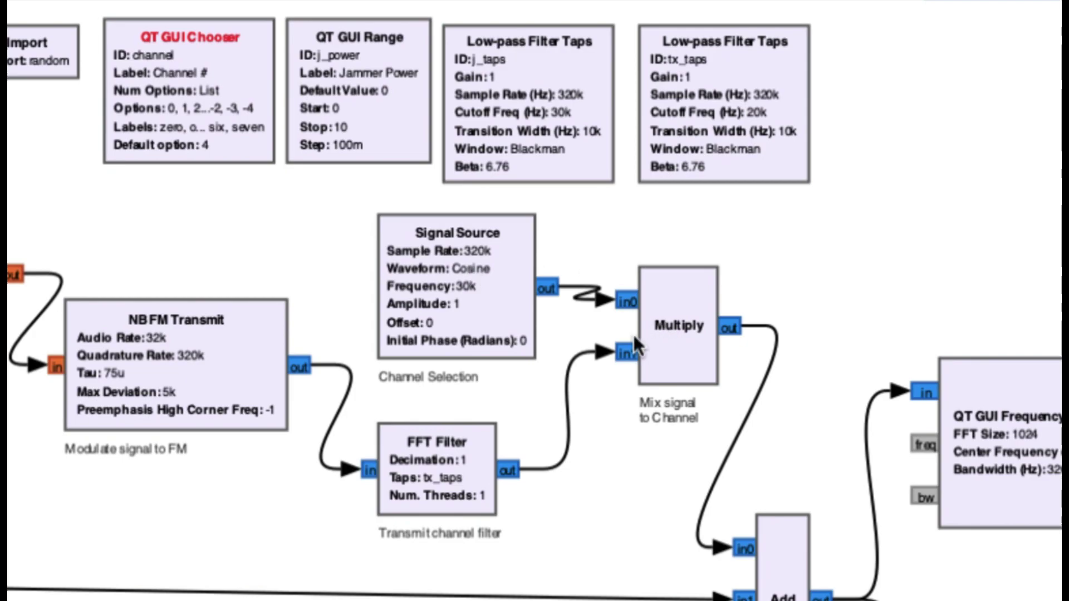
- Examine the Channel Selection Signal Source's properties and the channel QT GUI Chooser's options, labels and default option expression
double_click(443, 302)
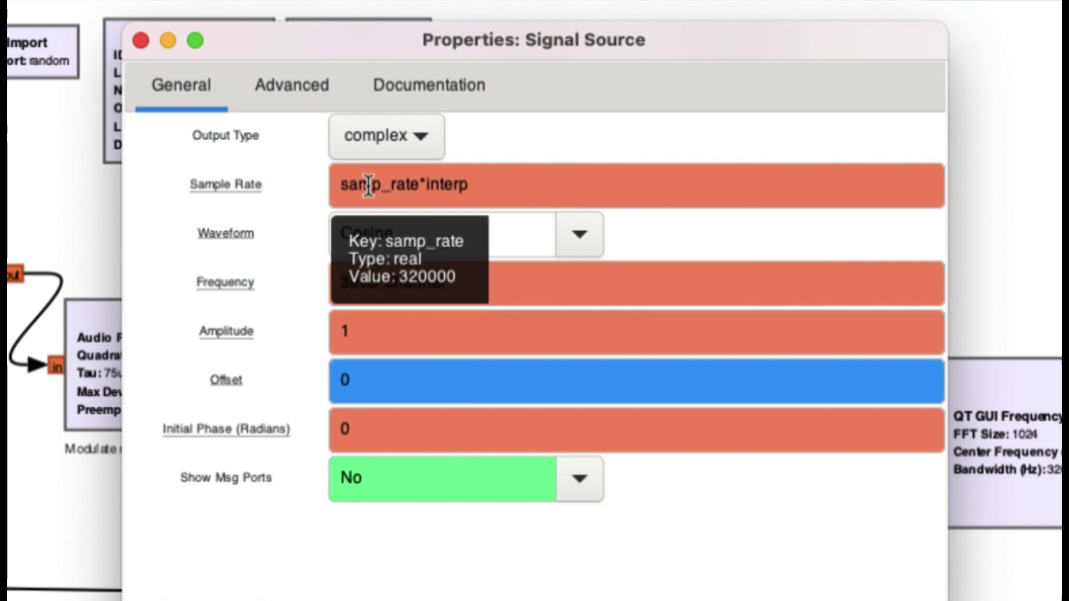
click(141, 40)
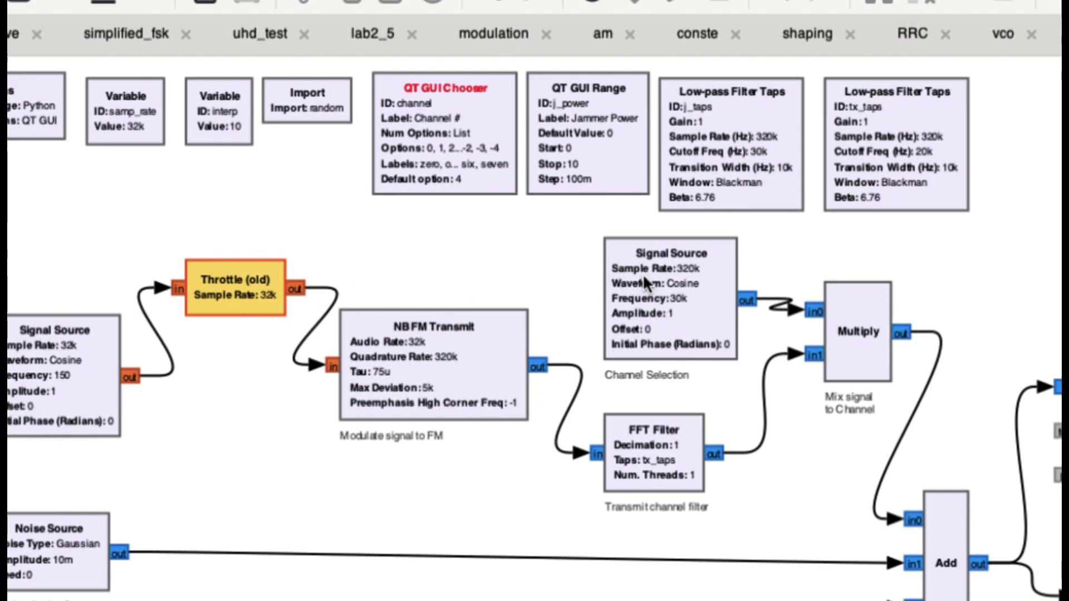
double_click(436, 119)
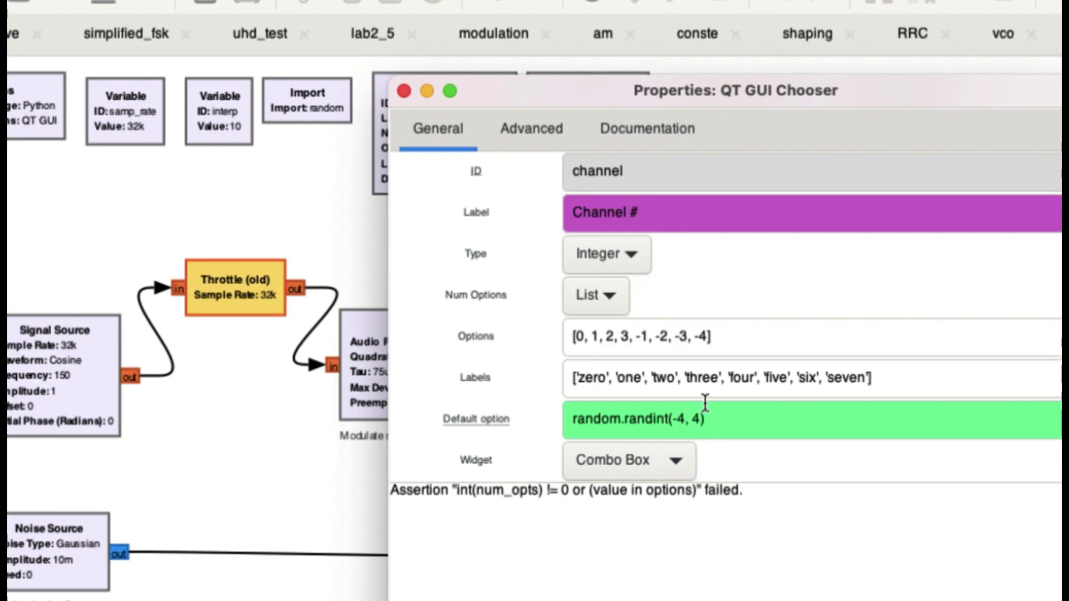
mouse_move(583, 428)
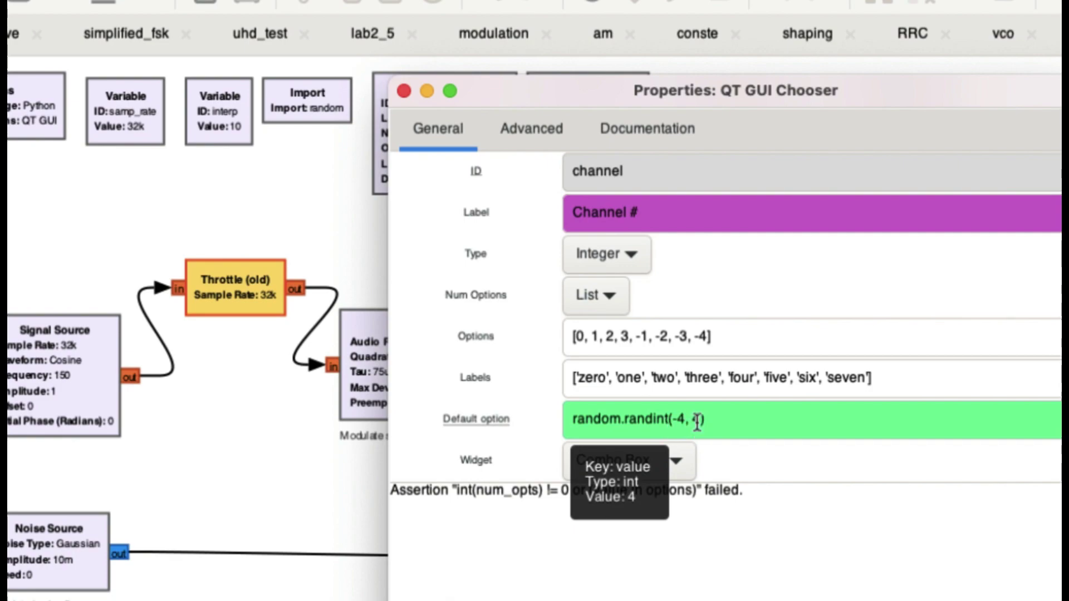
mouse_move(706, 334)
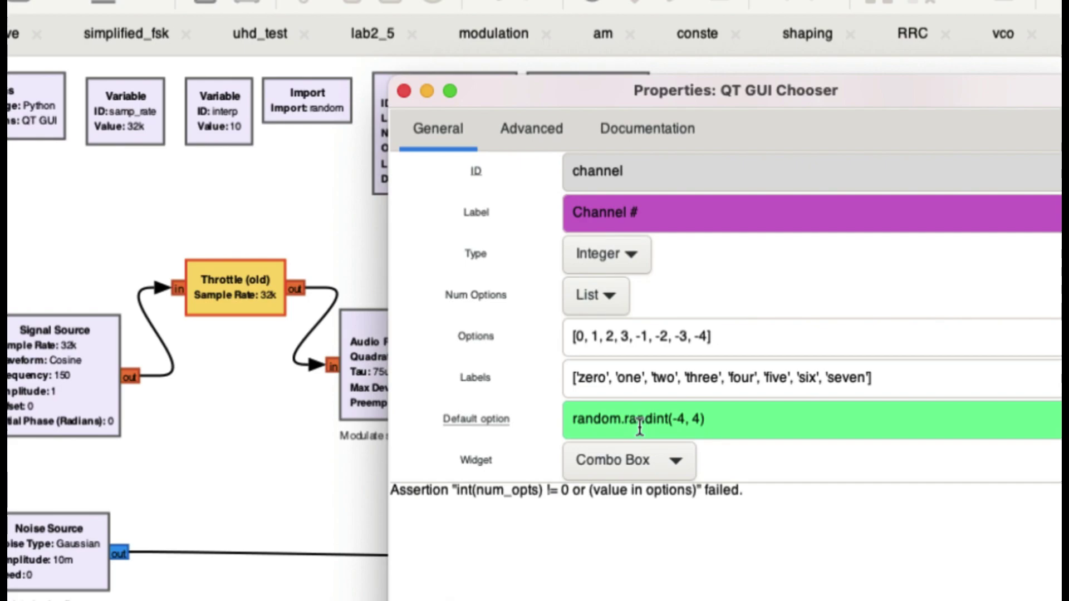
mouse_move(640, 428)
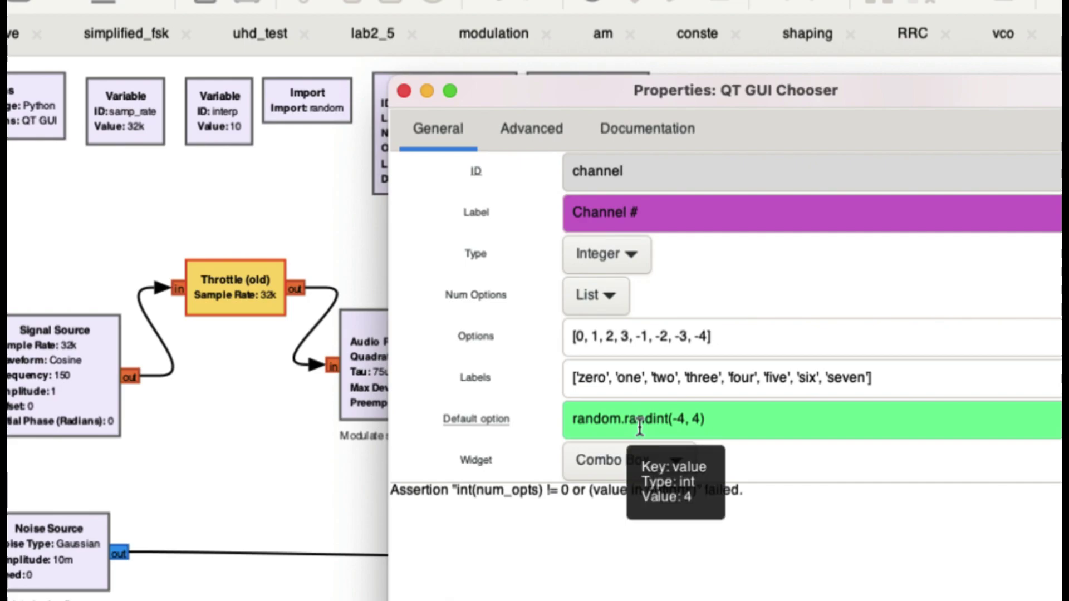
click(404, 91)
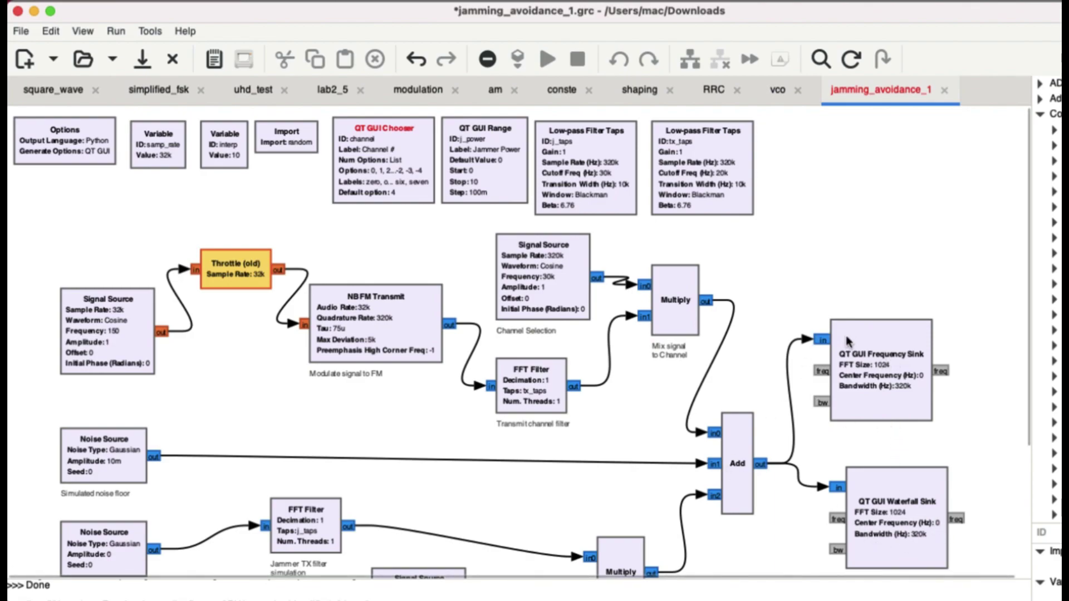
- Check the simulated noise floor Noise Source's amplitude and the j_power QT GUI Range's limits and step
scroll(847, 340, down, 5)
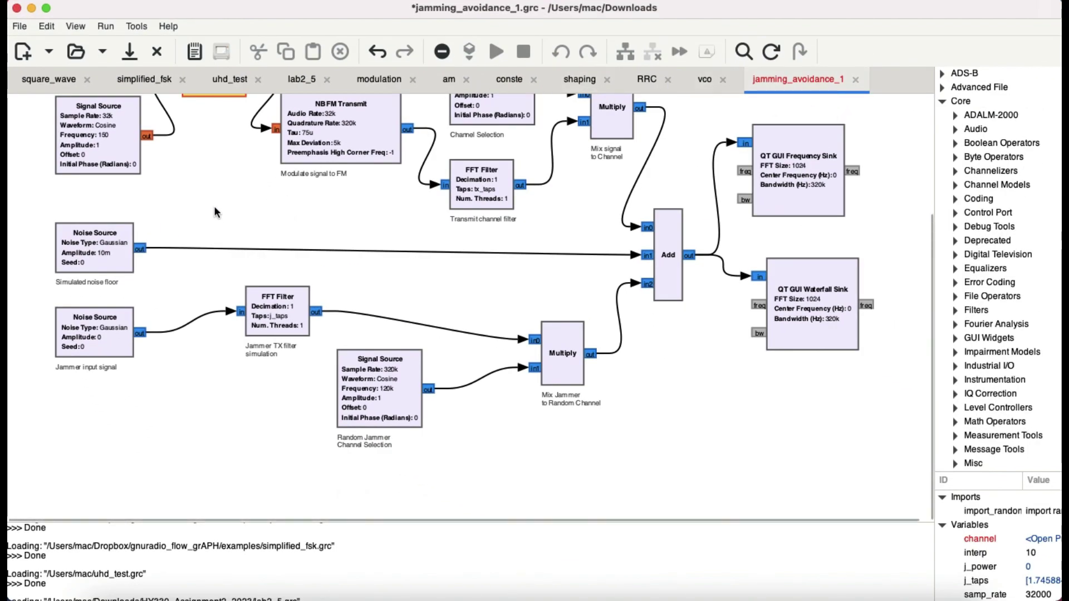
double_click(93, 265)
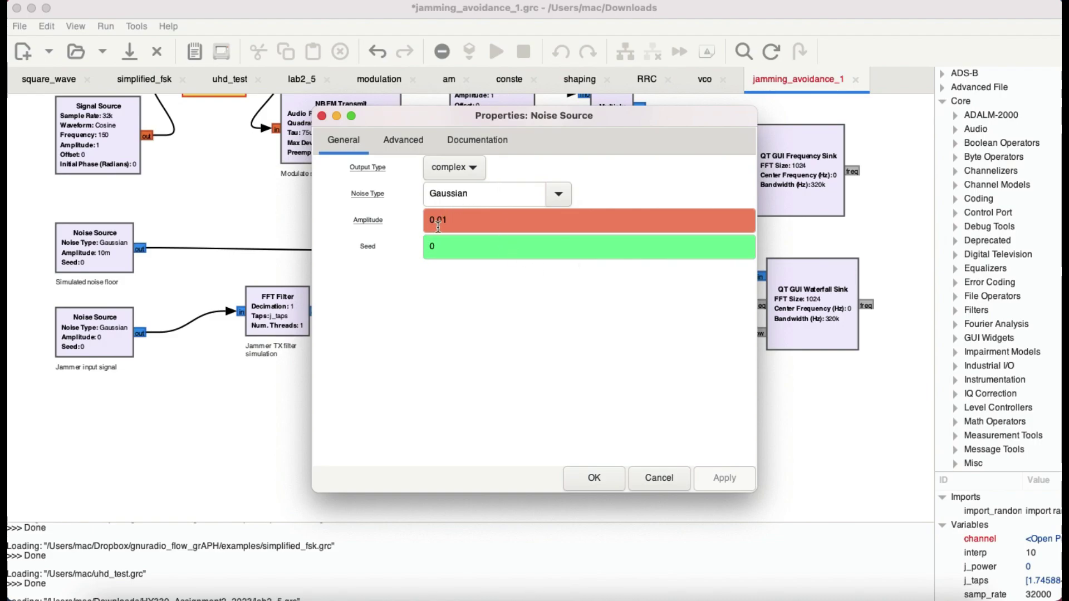
click(323, 116)
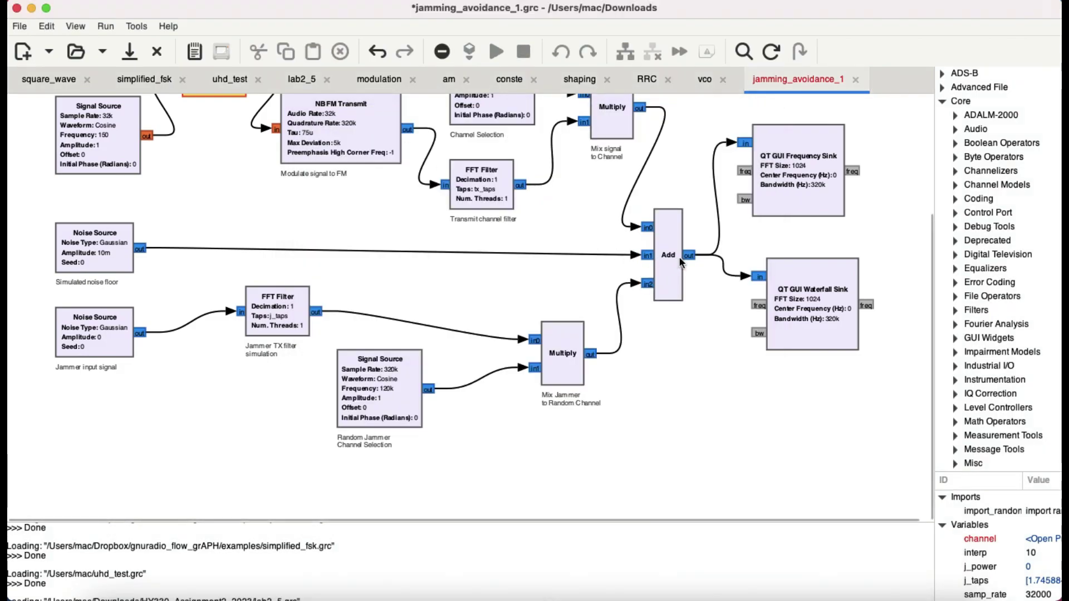
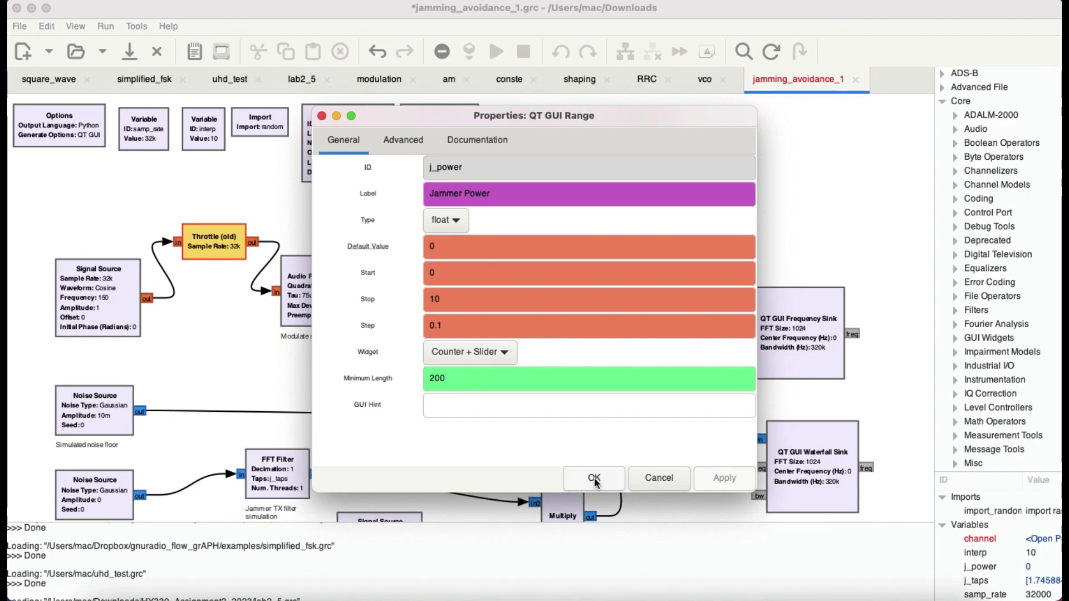
click(594, 481)
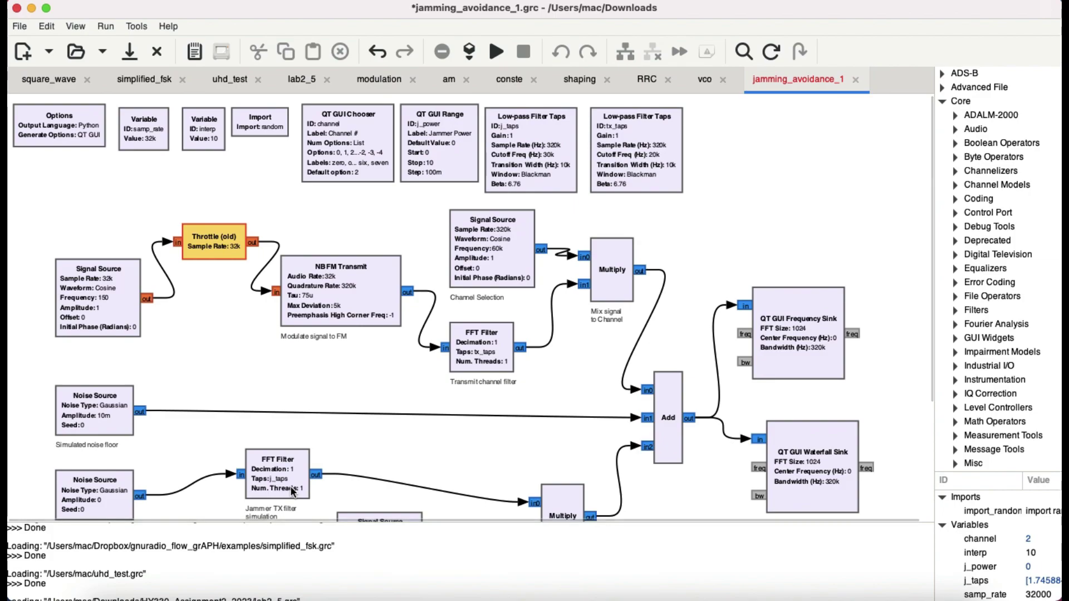
- Inspect the properties of the jammer transmit FFT Filter and of its j_taps Low-pass Filter Taps block
scroll(335, 446, down, 5)
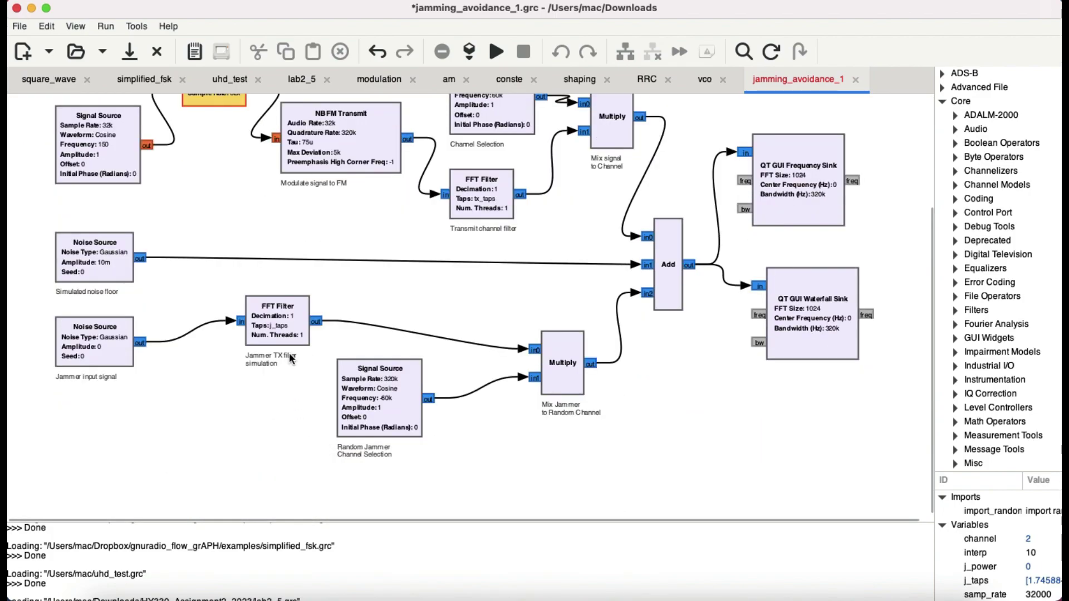
double_click(286, 330)
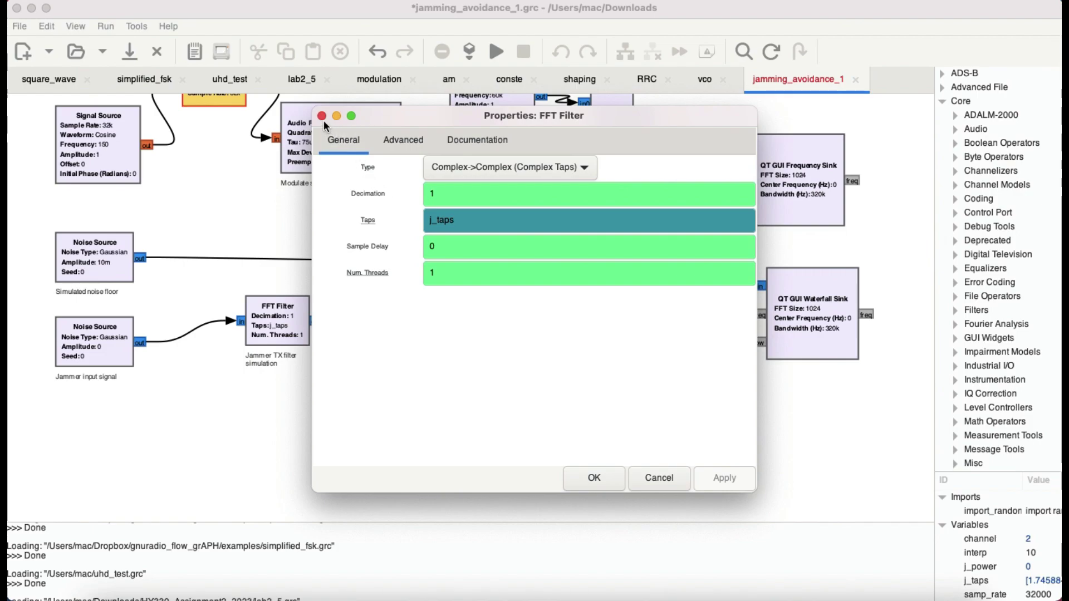
click(591, 477)
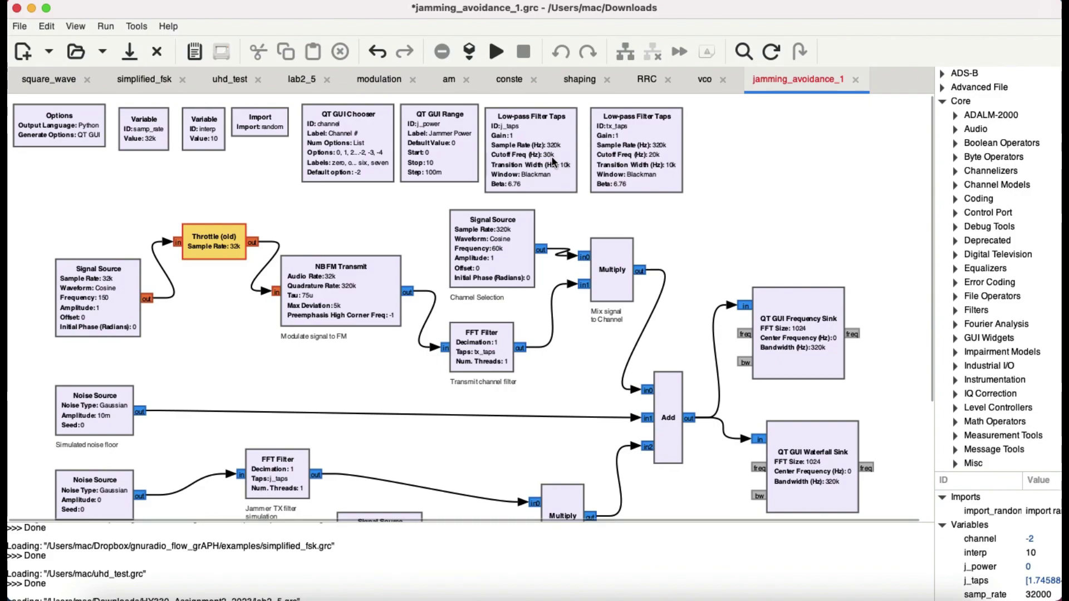
double_click(517, 163)
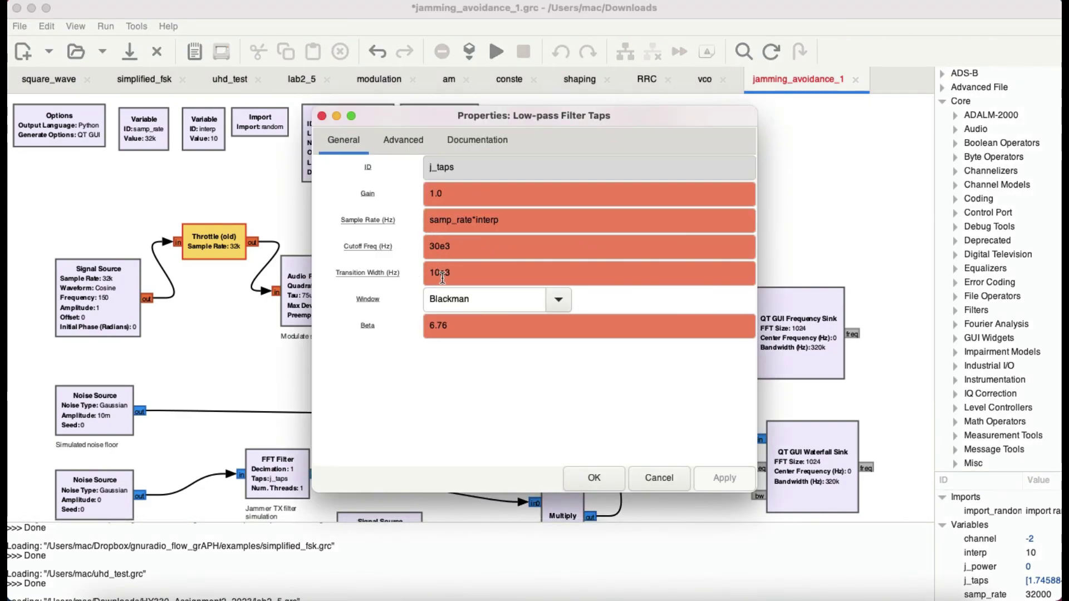
click(321, 116)
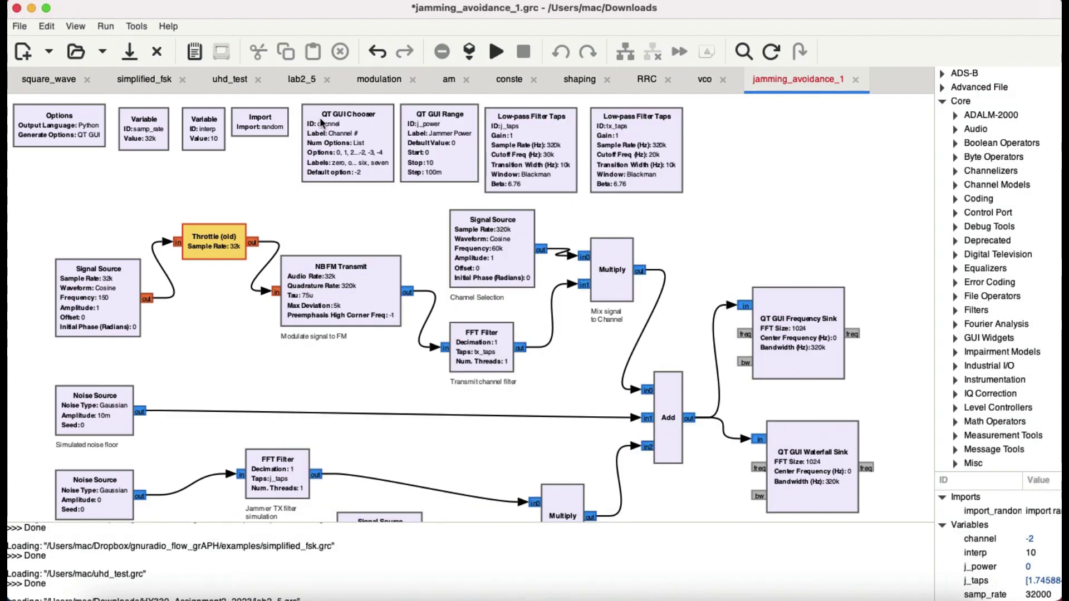
- Examine the Random Jammer Channel Selection Signal Source's frequency expression and review the jammer branch of the flow graph
scroll(470, 388, down, 5)
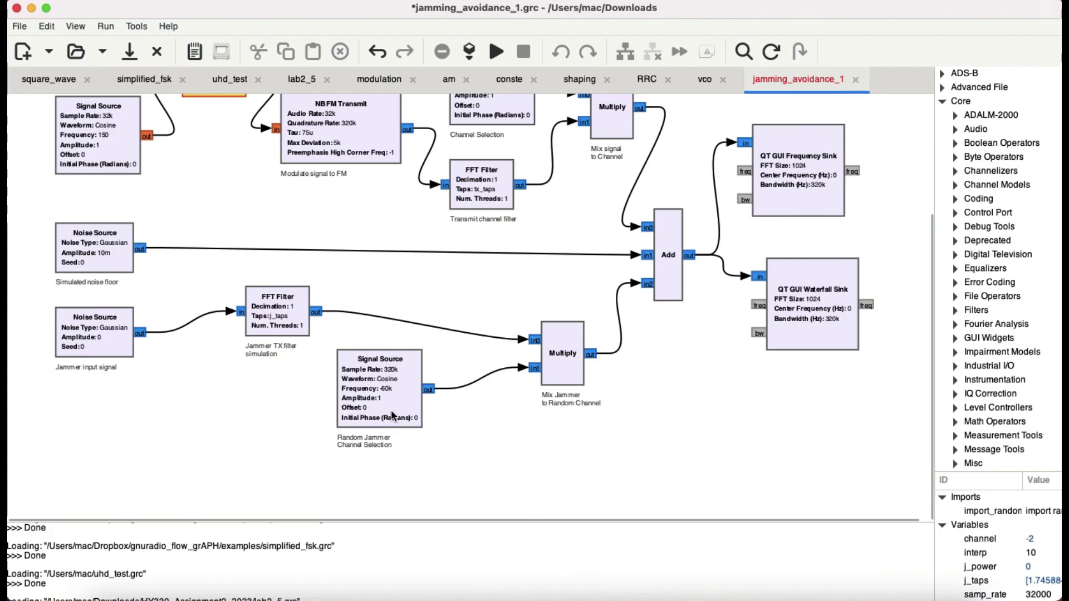
double_click(363, 402)
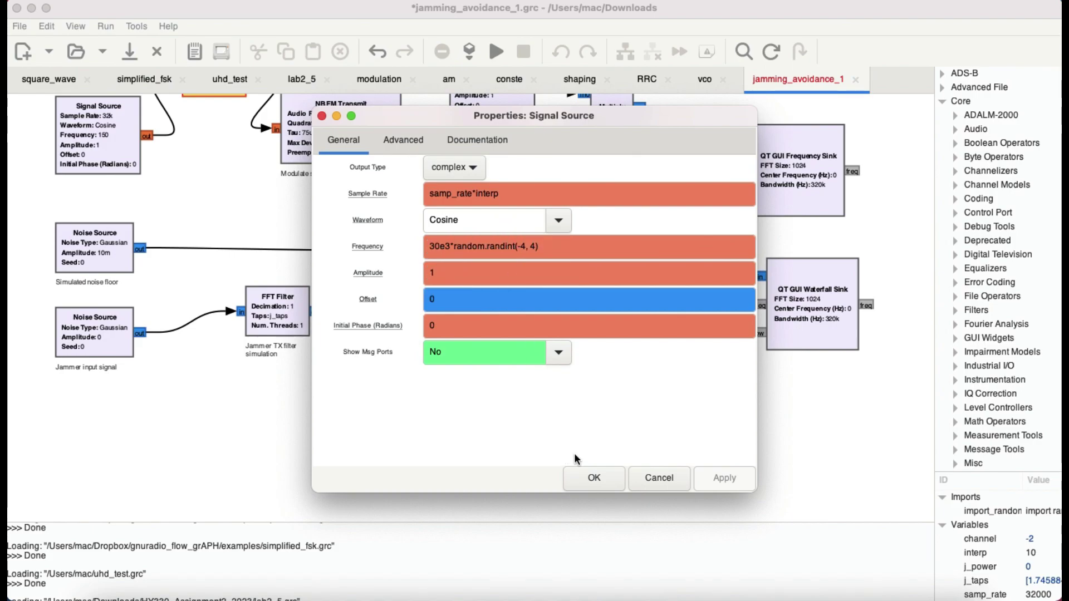
click(591, 478)
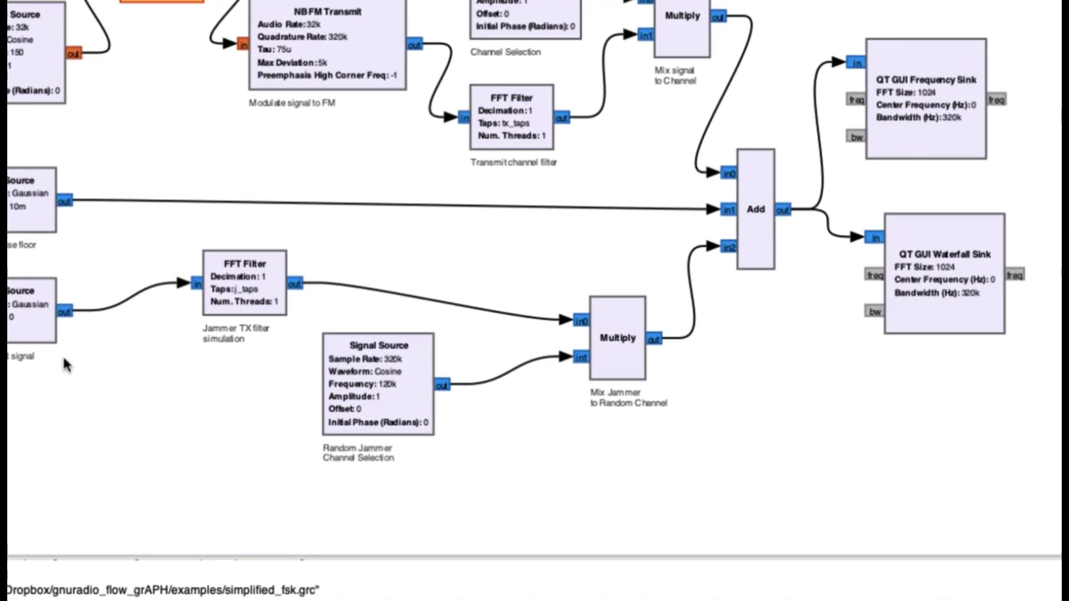
scroll(140, 374, up, 5)
scroll(62, 357, down, 5)
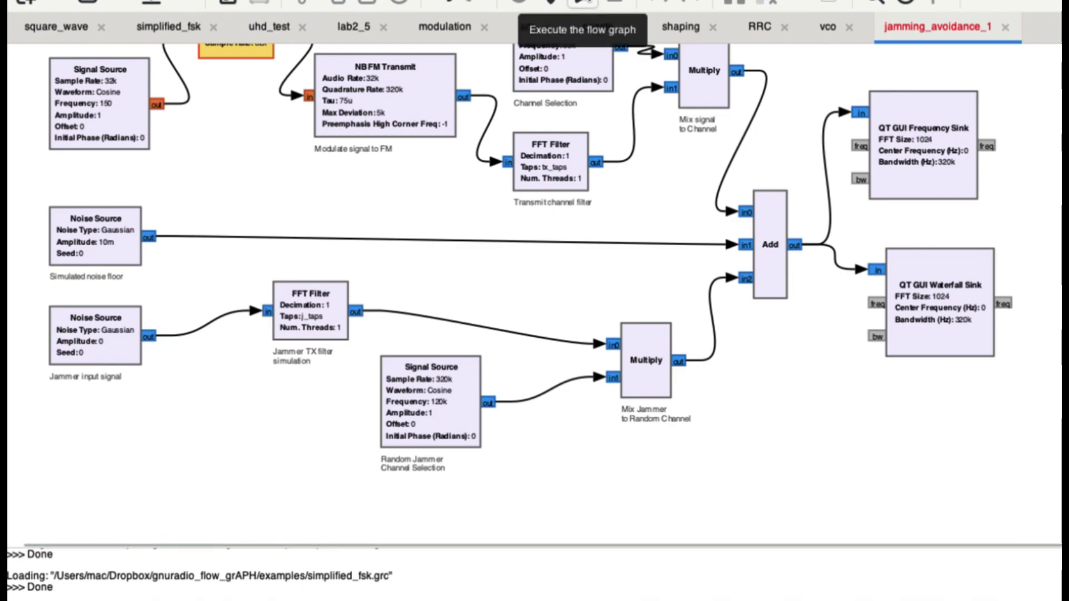
- Execute the jamming avoidance flow graph and raise the Jammer Power to 0.3
click(582, 4)
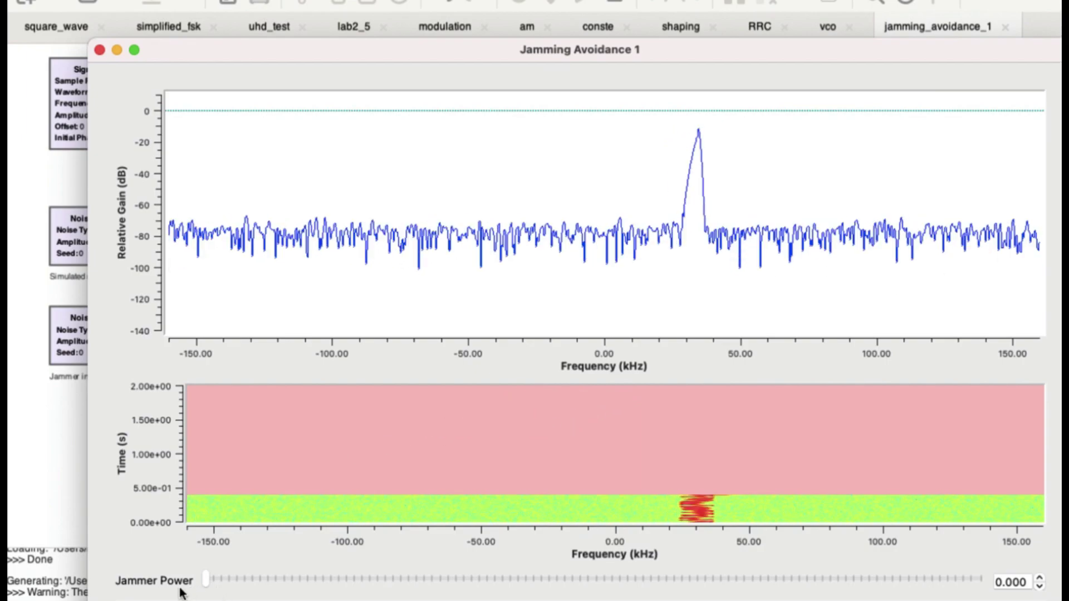
click(258, 583)
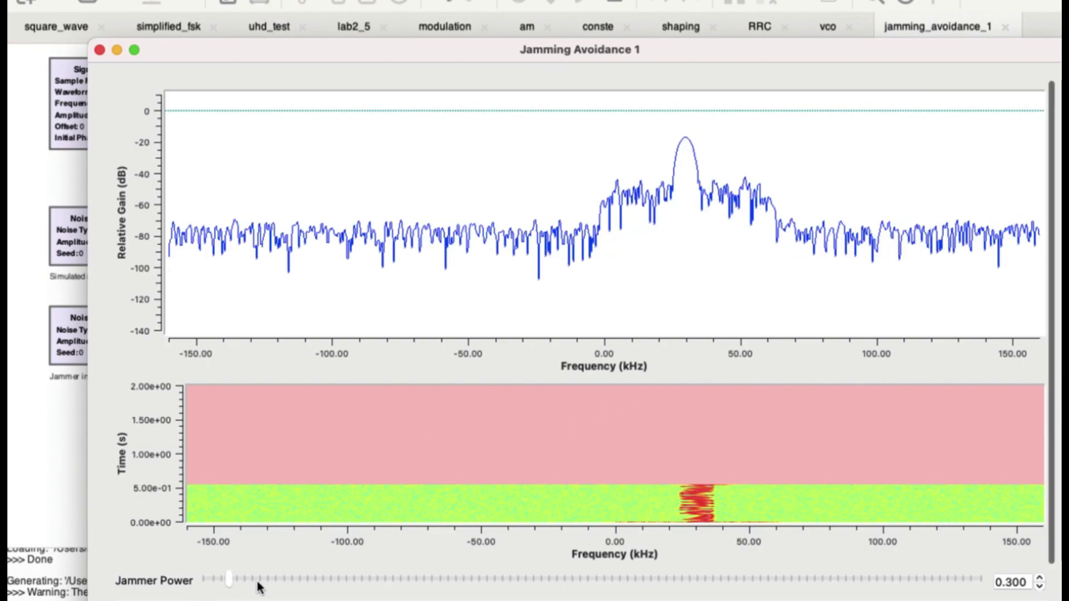
- Lower the Jammer Power to 0 and look through the available Channel # options without changing the channel
scroll(257, 579, down, 2)
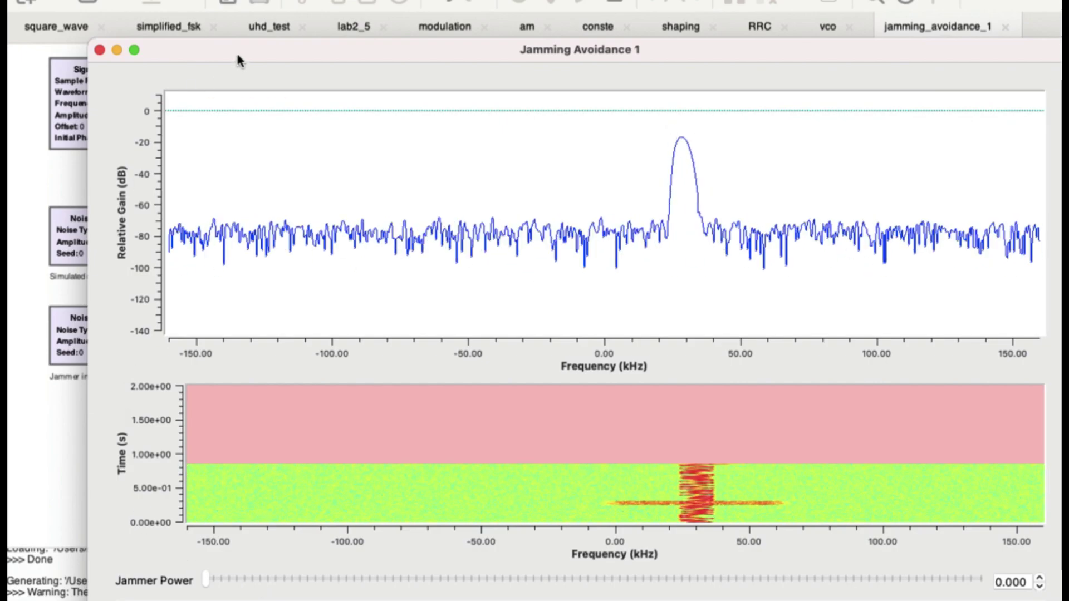
drag(236, 51, 189, 49)
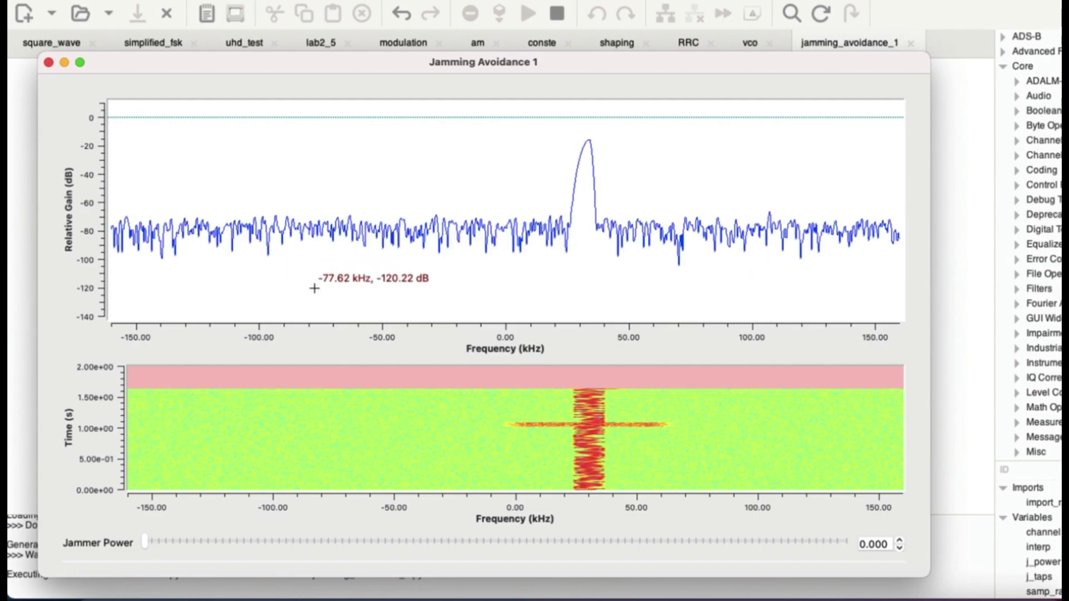
mouse_move(572, 158)
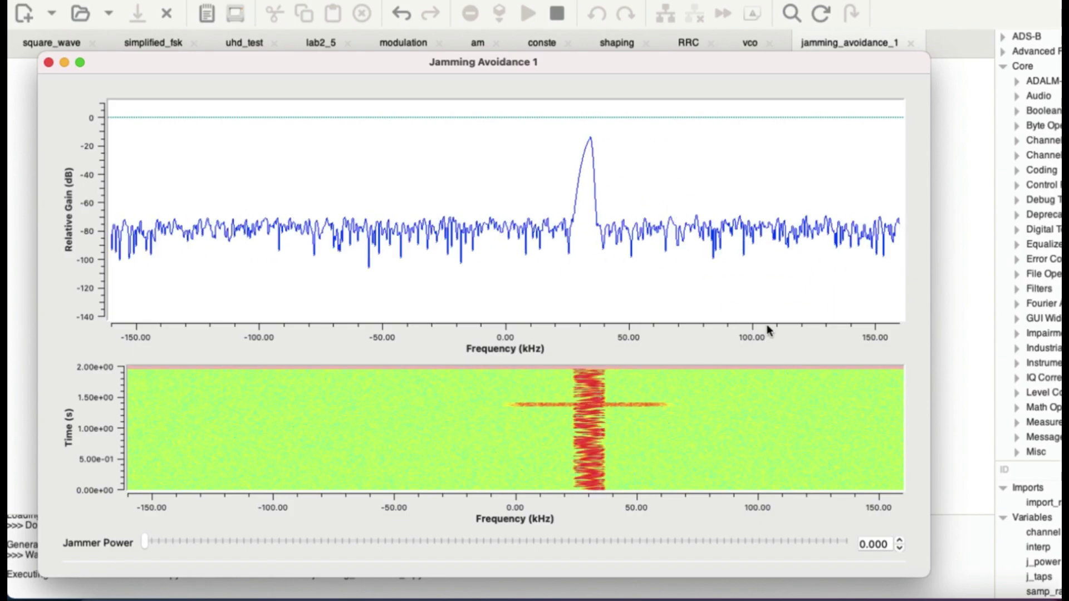
scroll(902, 351, down, 2)
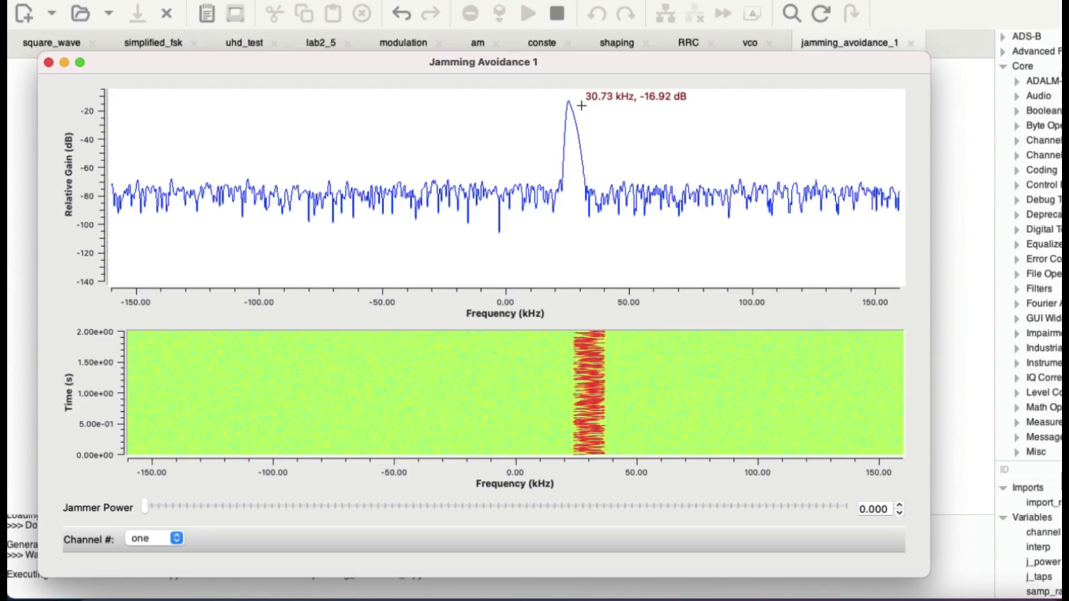
click(177, 540)
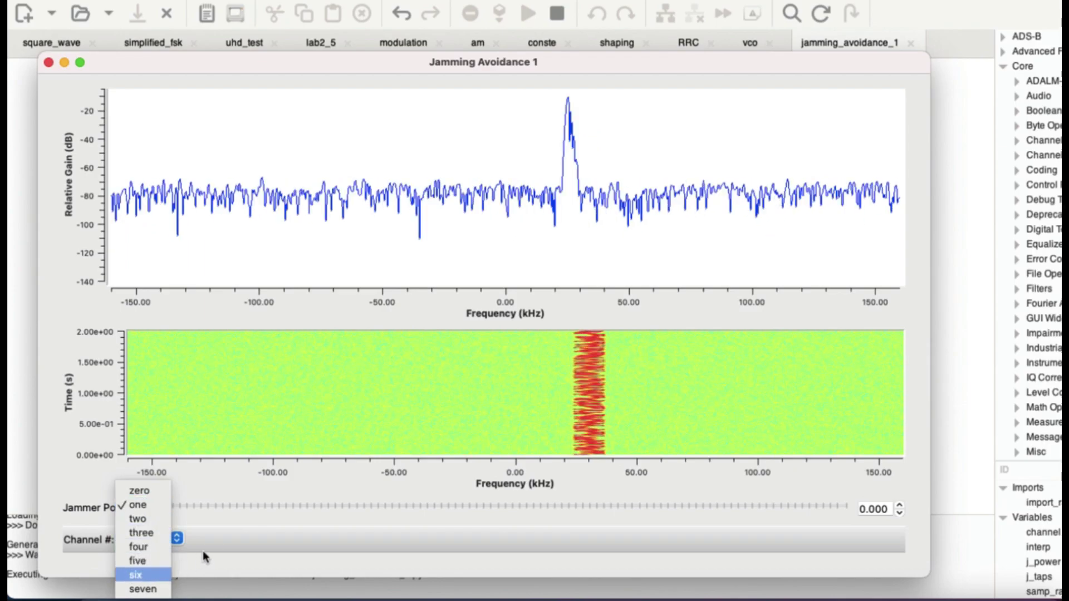
click(225, 536)
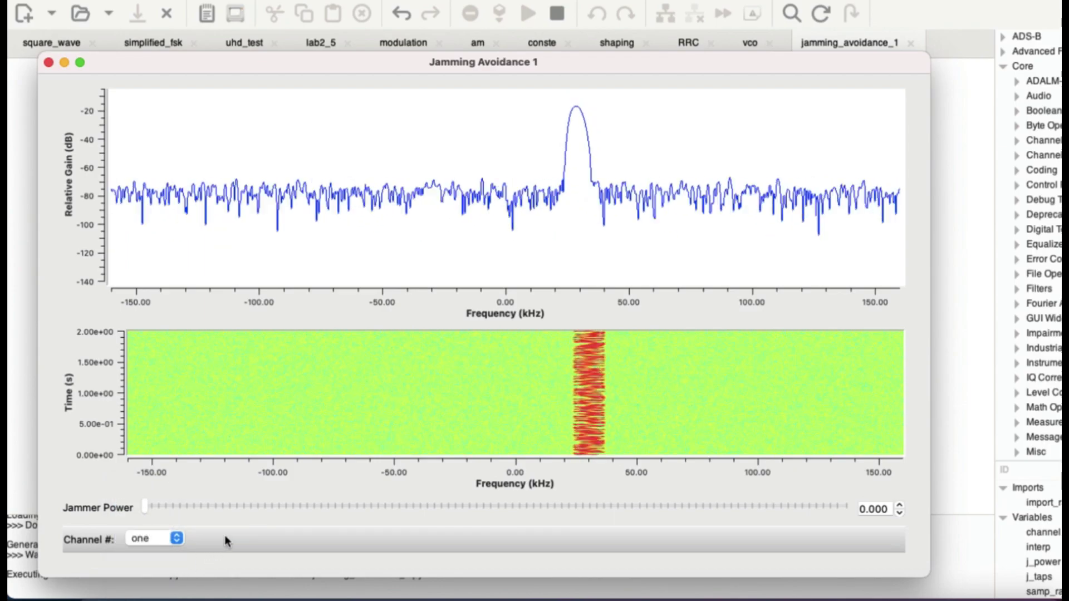
- Set the Jammer Power to 0.4 and switch the transmit channel from one to two and on to three
click(171, 506)
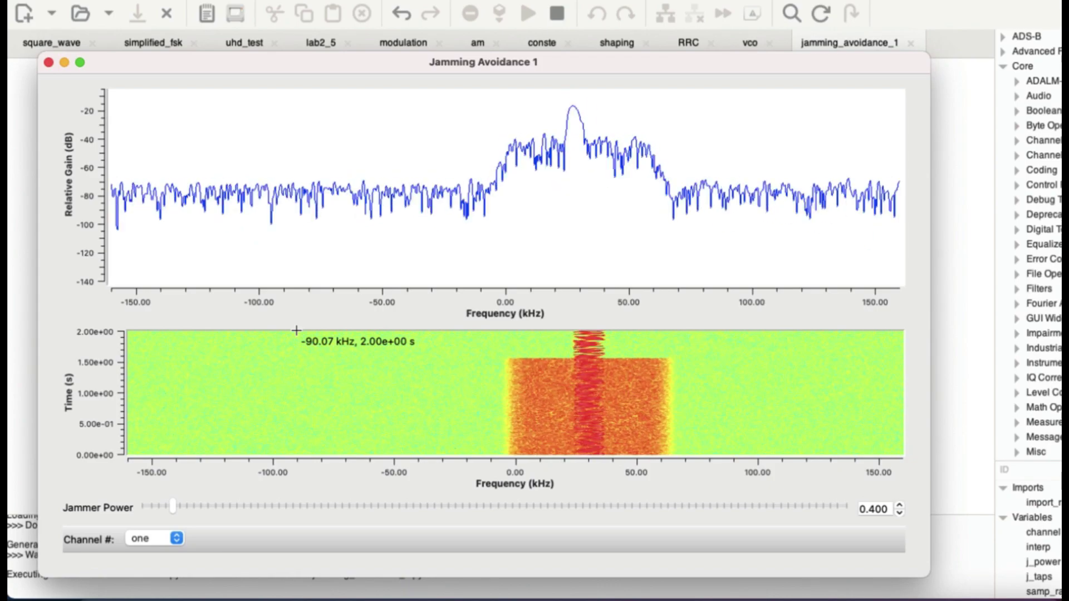
click(177, 539)
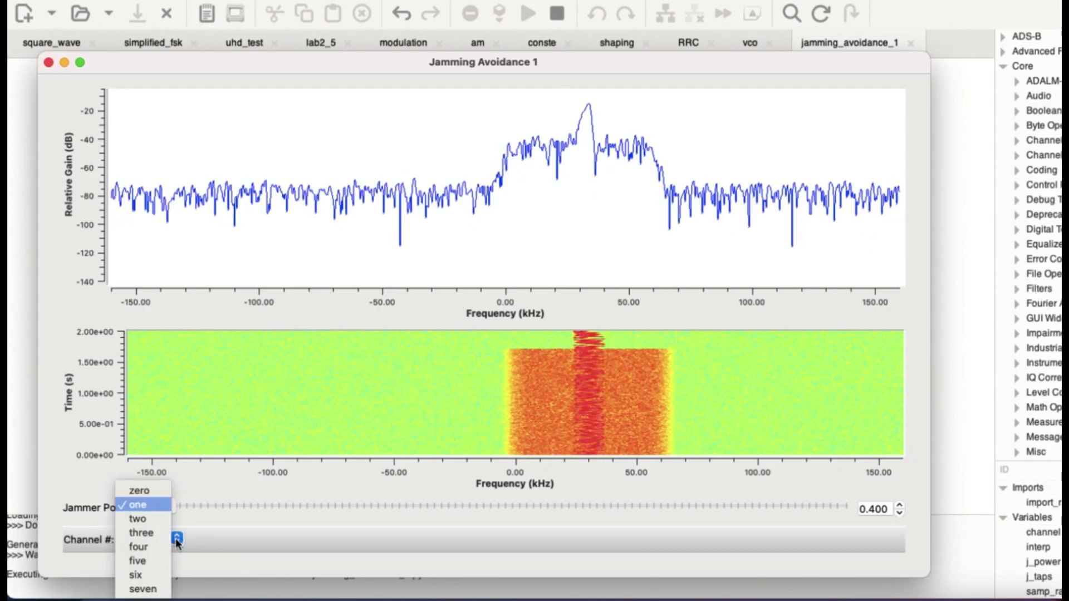
click(152, 523)
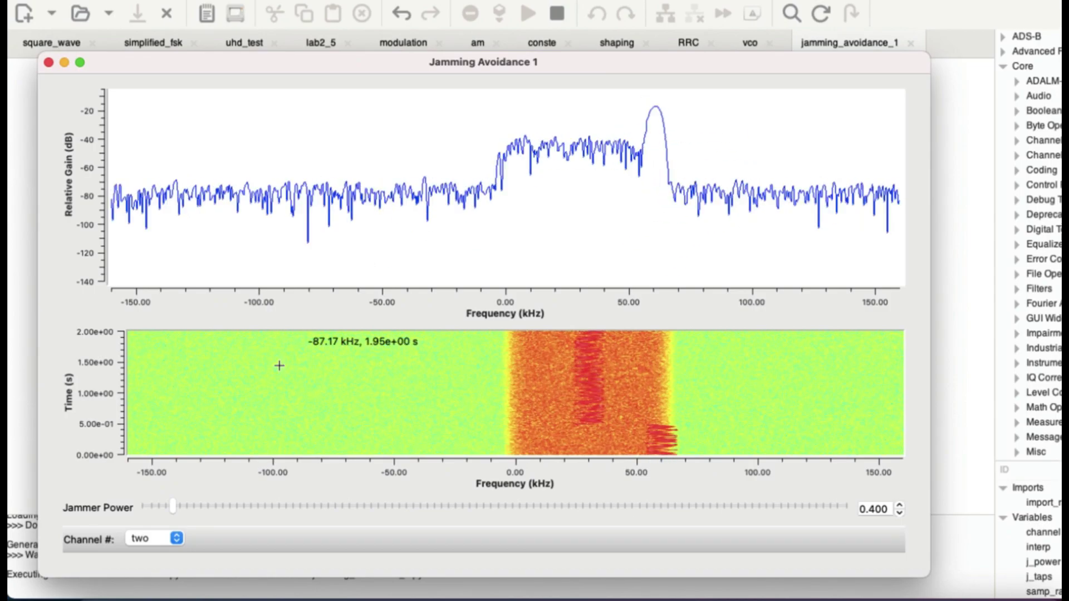
click(176, 538)
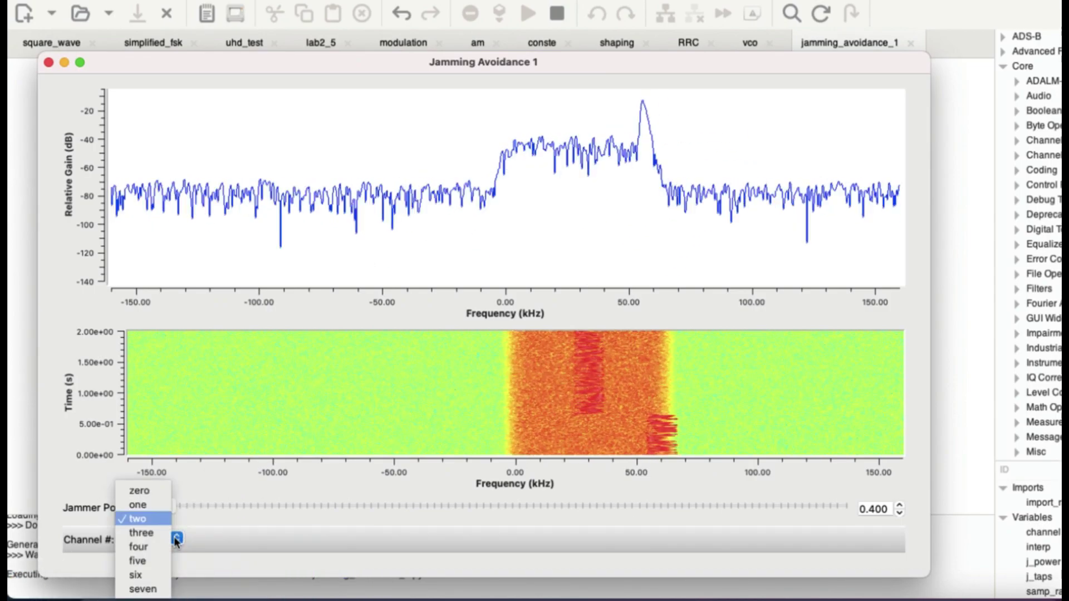
click(156, 531)
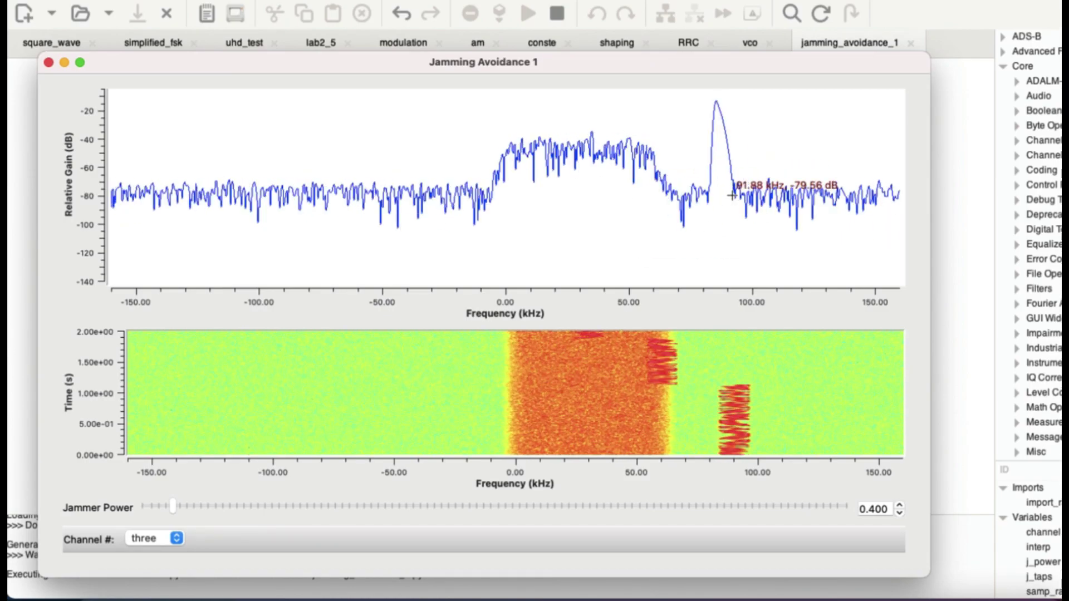
- Switch the transmit channel through four, five and two, ending on channel three
click(178, 539)
click(156, 546)
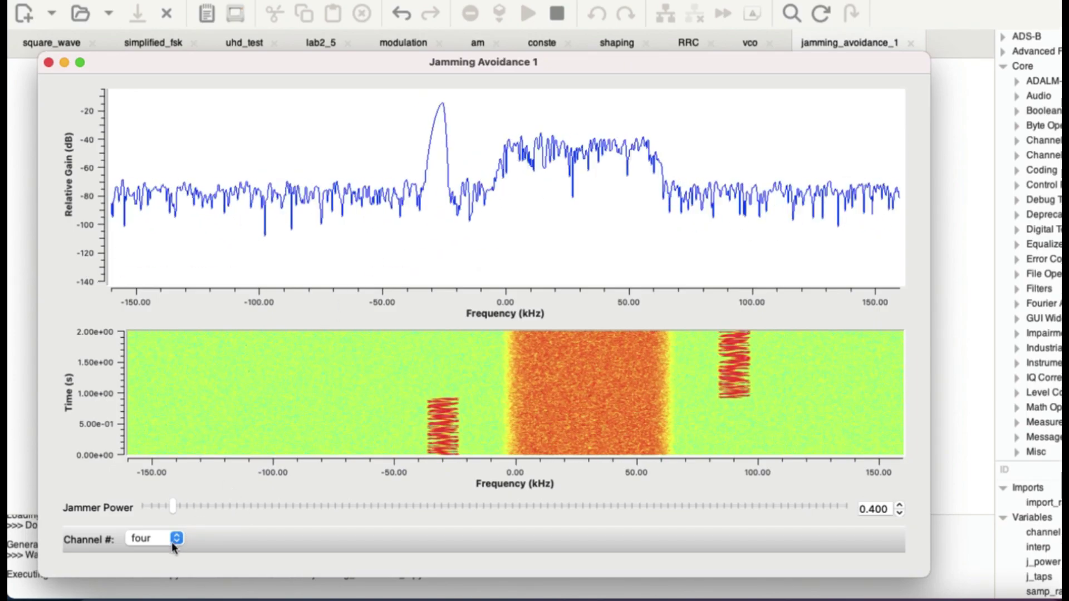
click(172, 539)
click(158, 553)
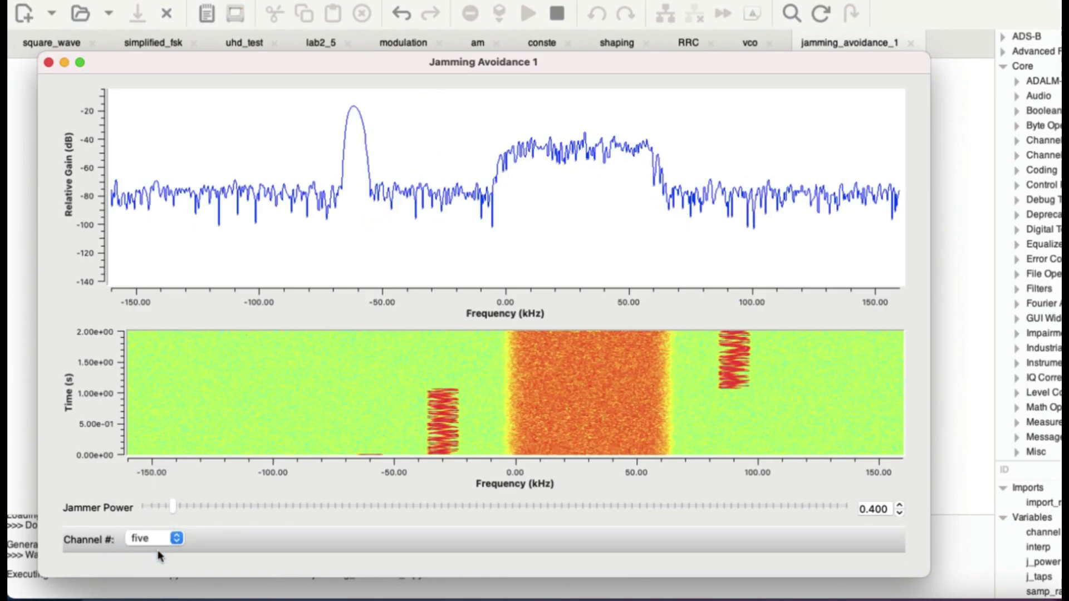
click(177, 538)
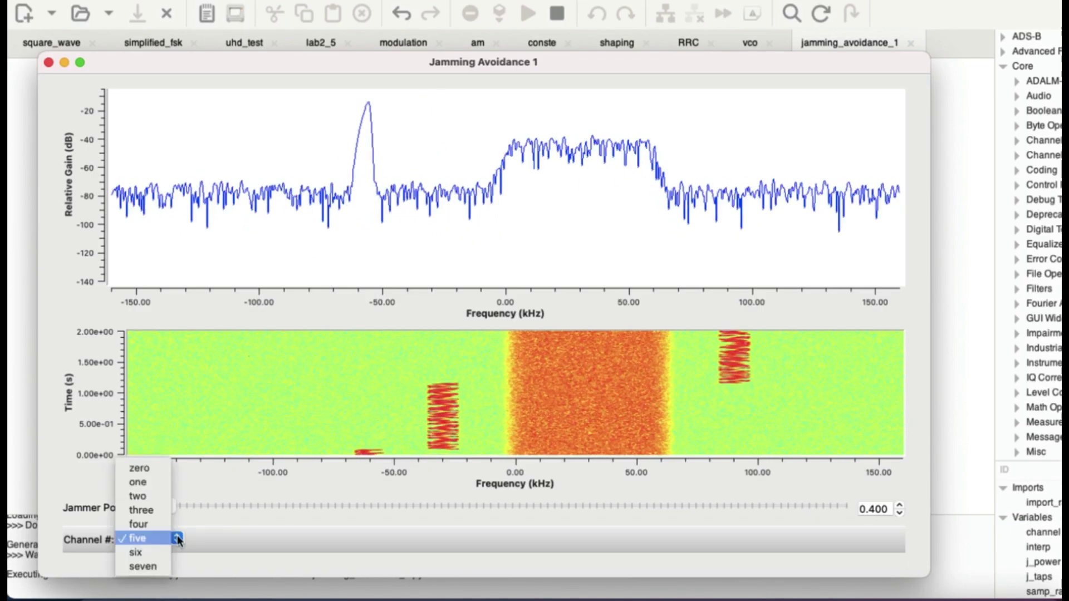
click(165, 496)
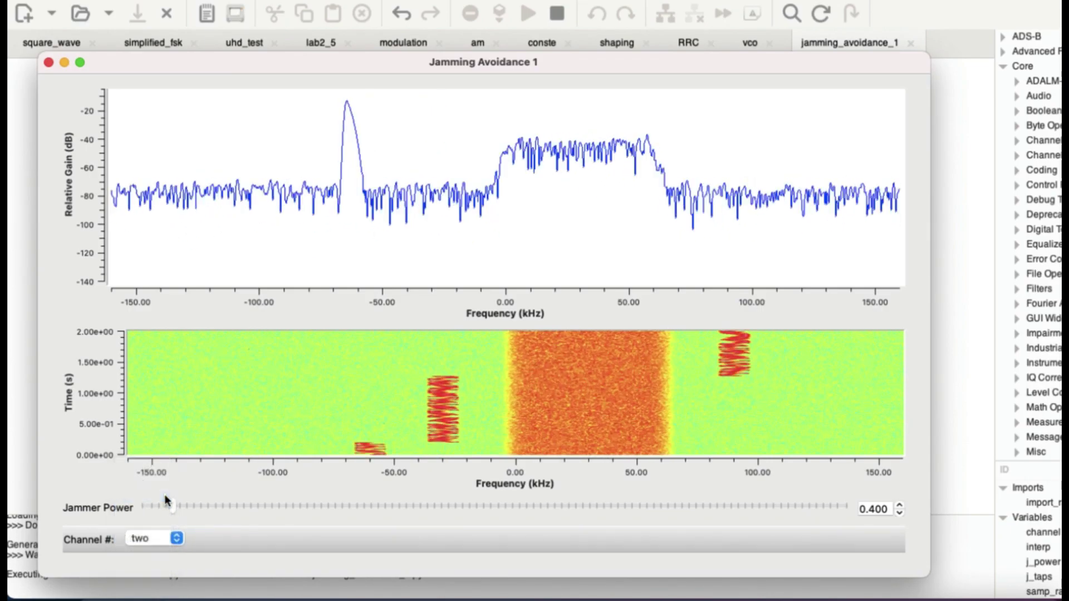
click(175, 539)
click(145, 465)
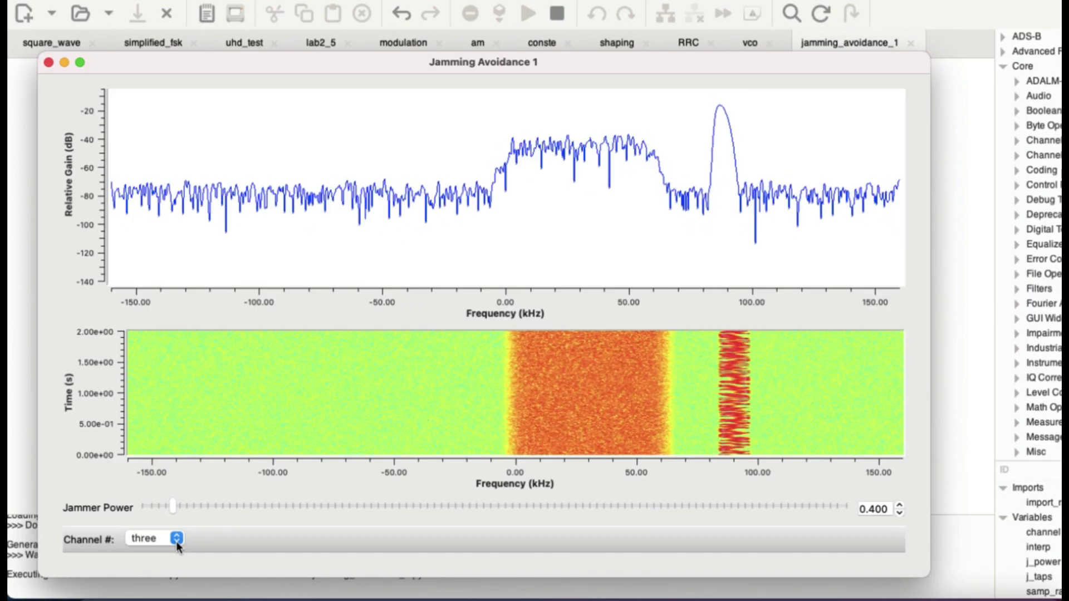
- Restart the jamming avoidance simulation and switch the transmit channel to three
click(48, 63)
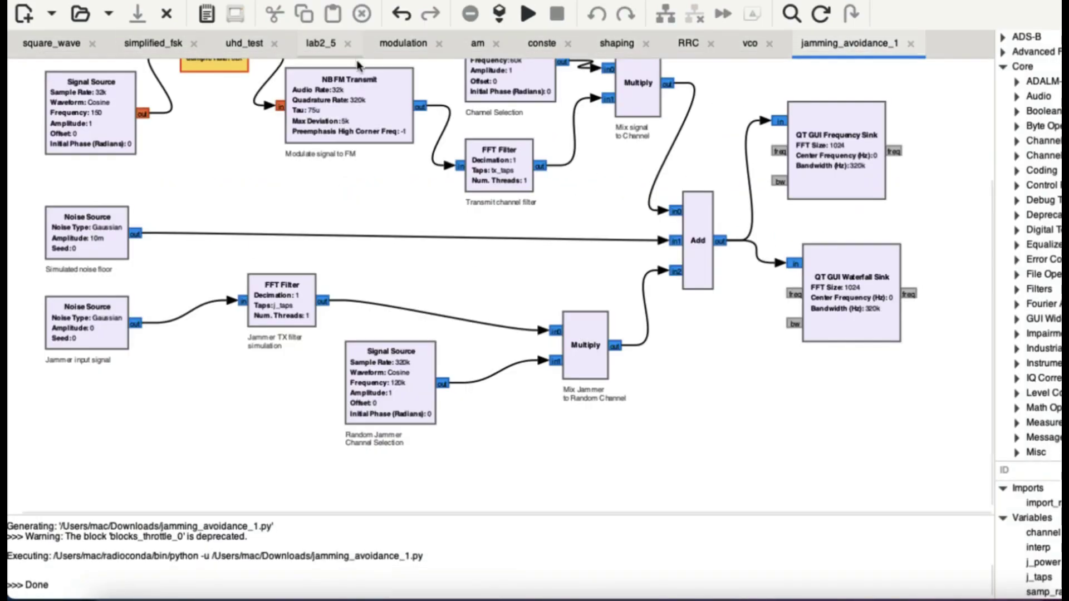
click(527, 14)
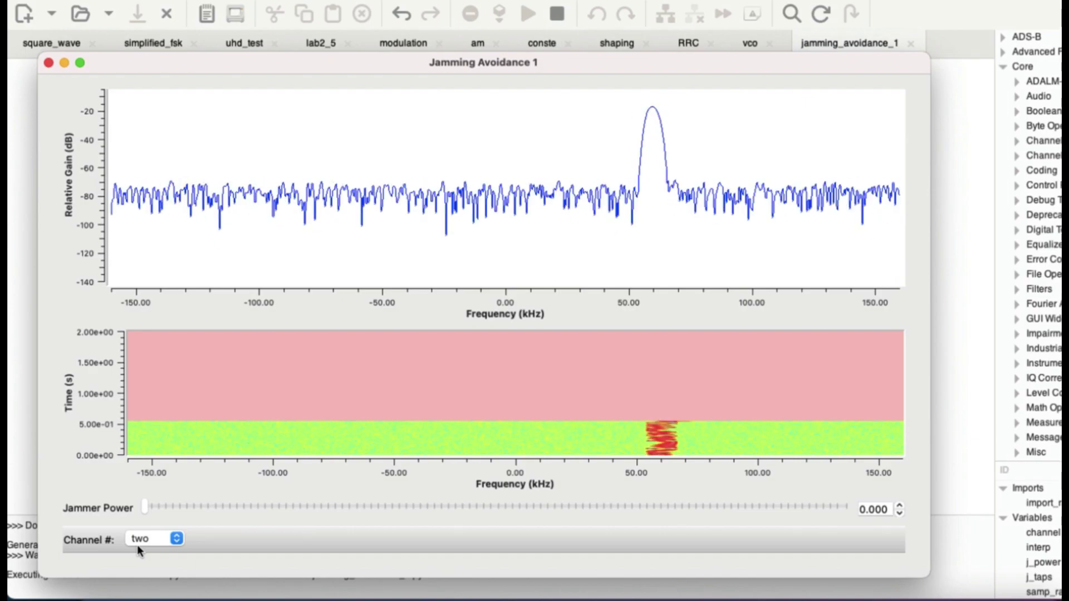
mouse_move(662, 165)
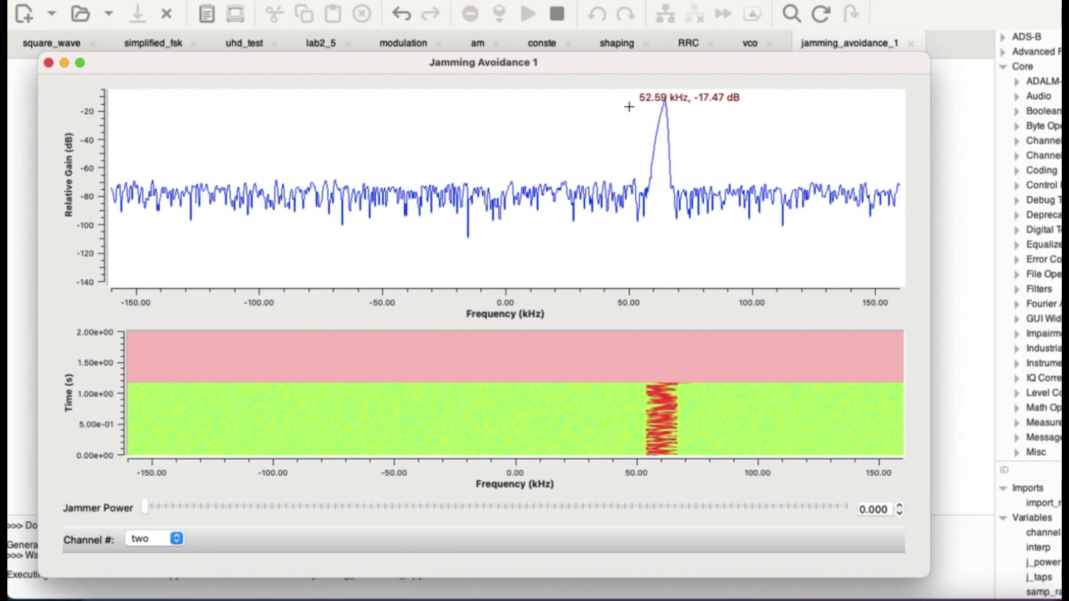
click(177, 540)
click(156, 534)
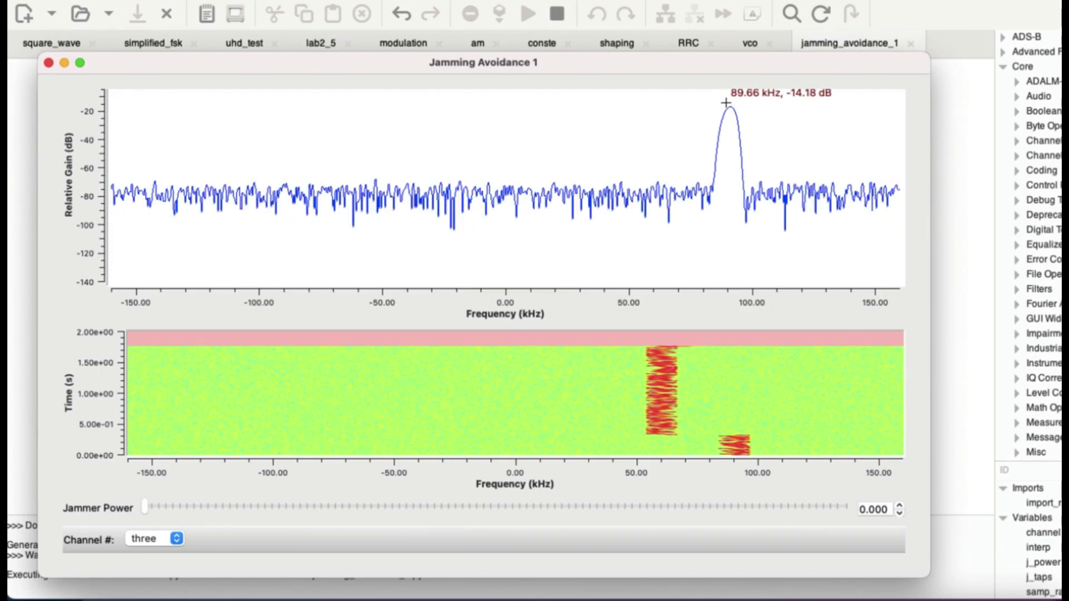
- Raise the Jammer Power to 0.6 and on to 1.3, and move the transmitted signal to channel four
click(187, 508)
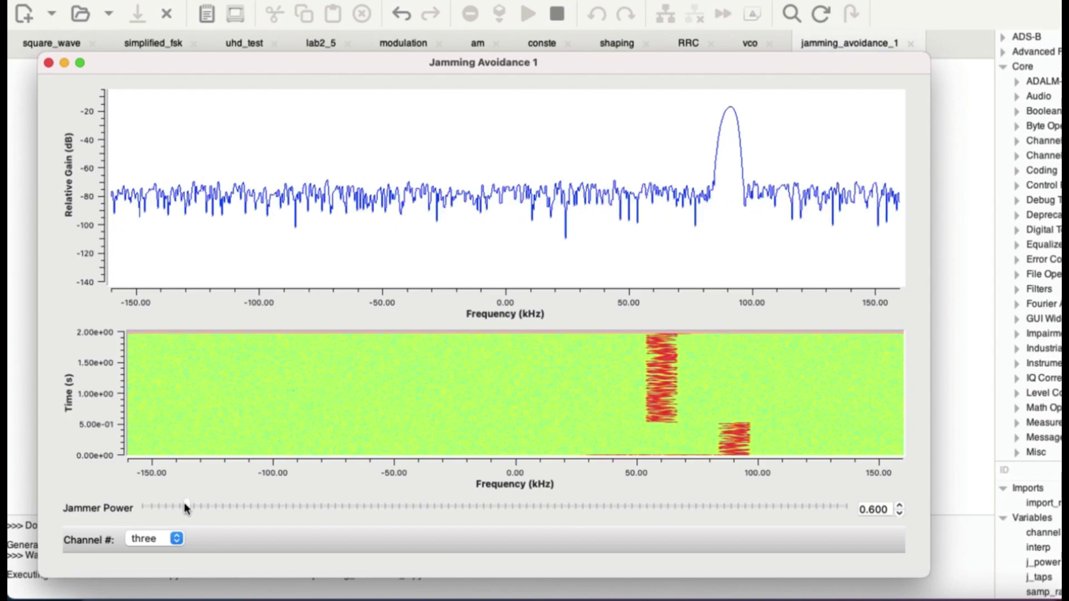
click(238, 508)
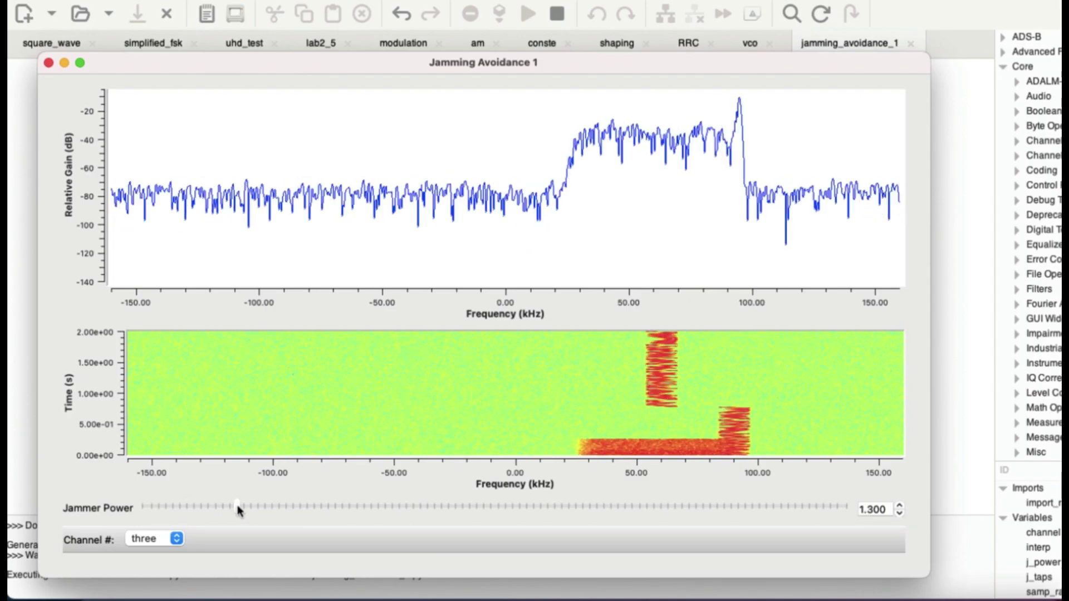
click(177, 539)
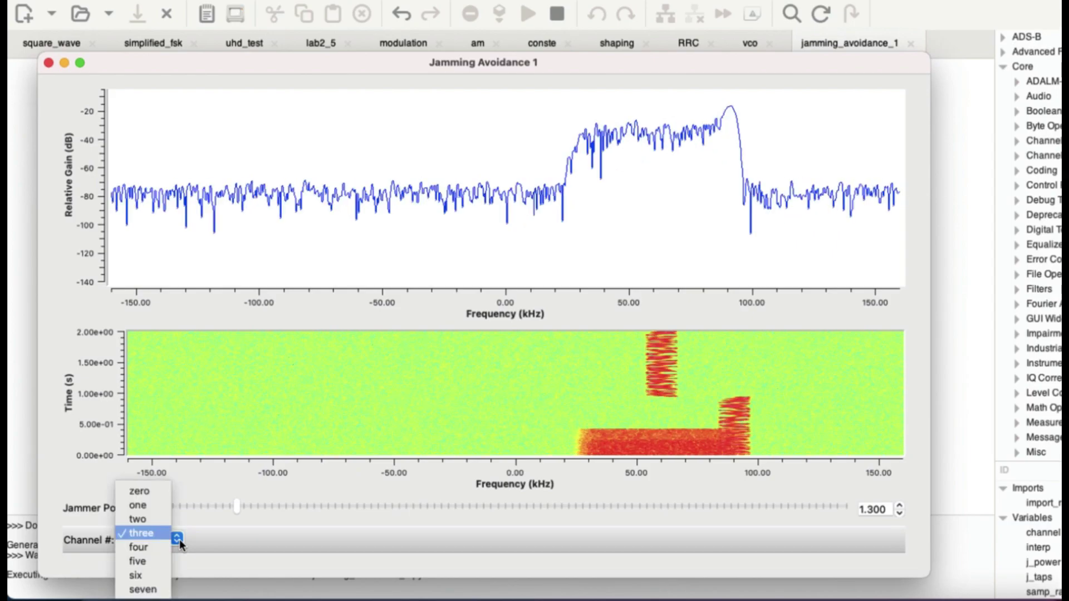
click(148, 547)
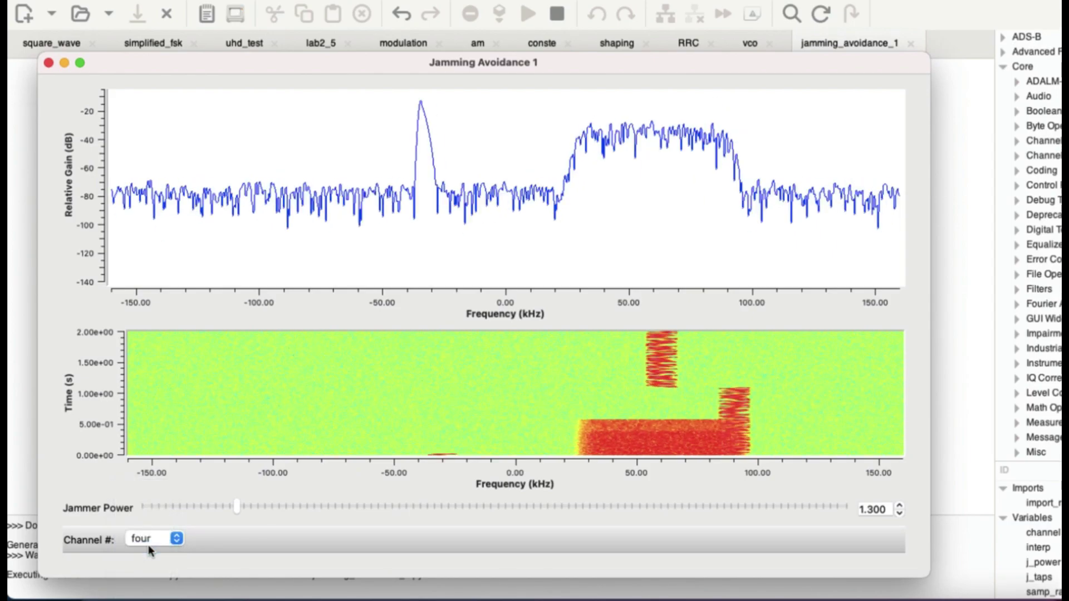